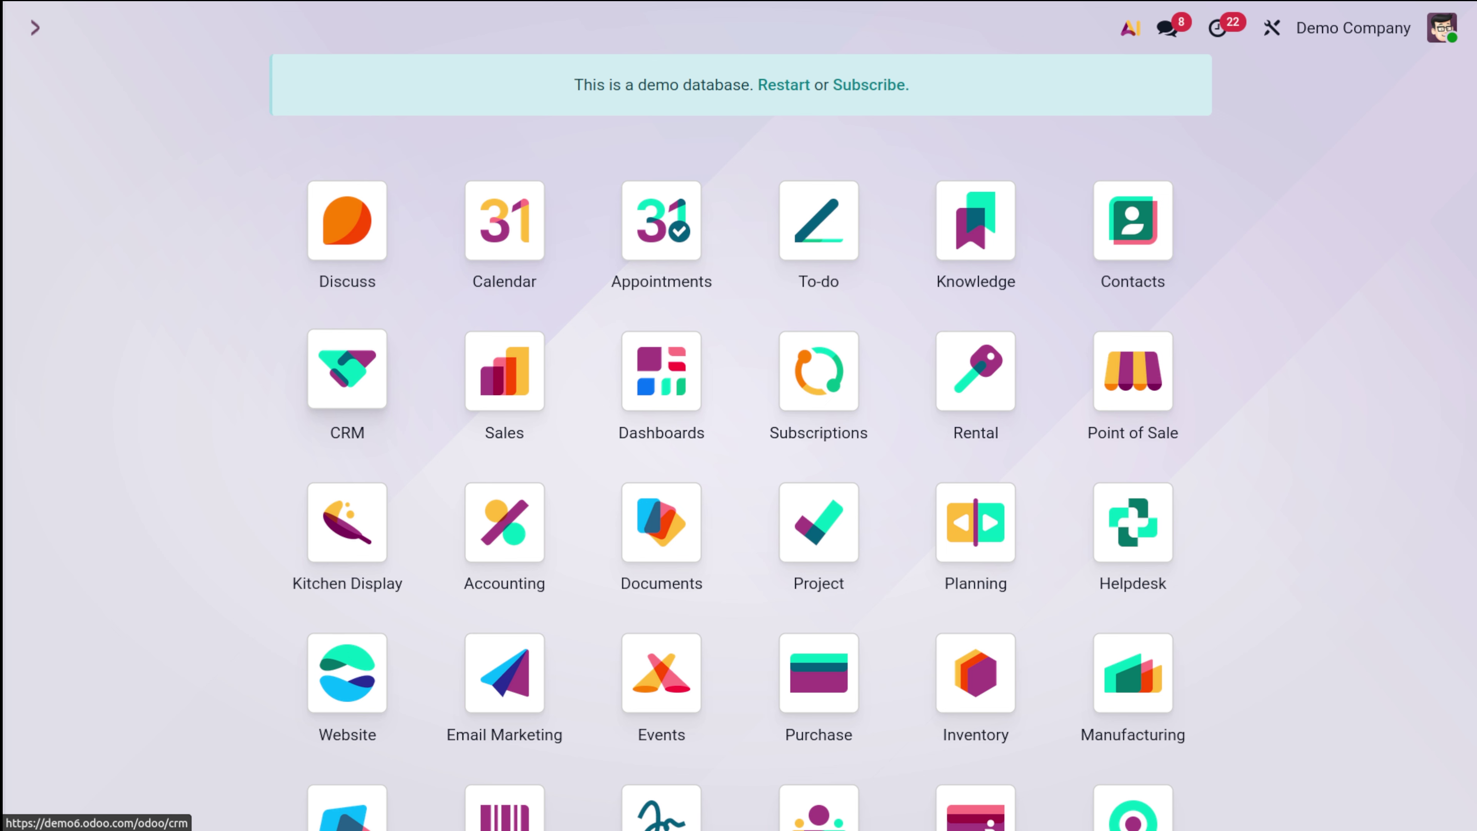
{"action": "key", "text": "Right"}
{"action": "key", "text": "Right"}
{"action": "key", "text": "Right"}
{"action": "key", "text": "Right"}
{"action": "key", "text": "Right"}
{"action": "key", "text": "Right"}
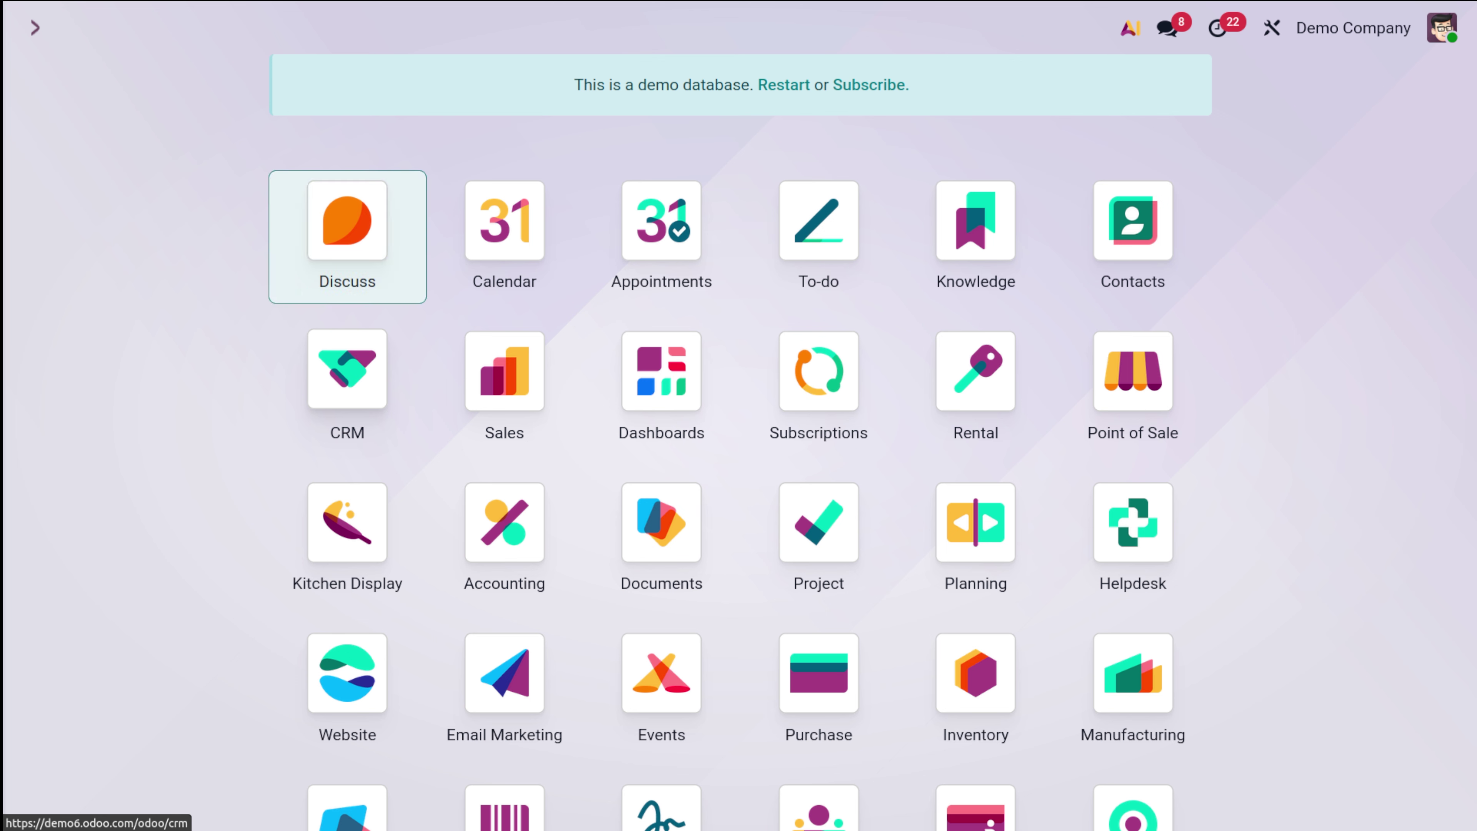
{"action": "key", "text": "Left"}
{"action": "key", "text": "Left"}
{"action": "key", "text": "Left"}
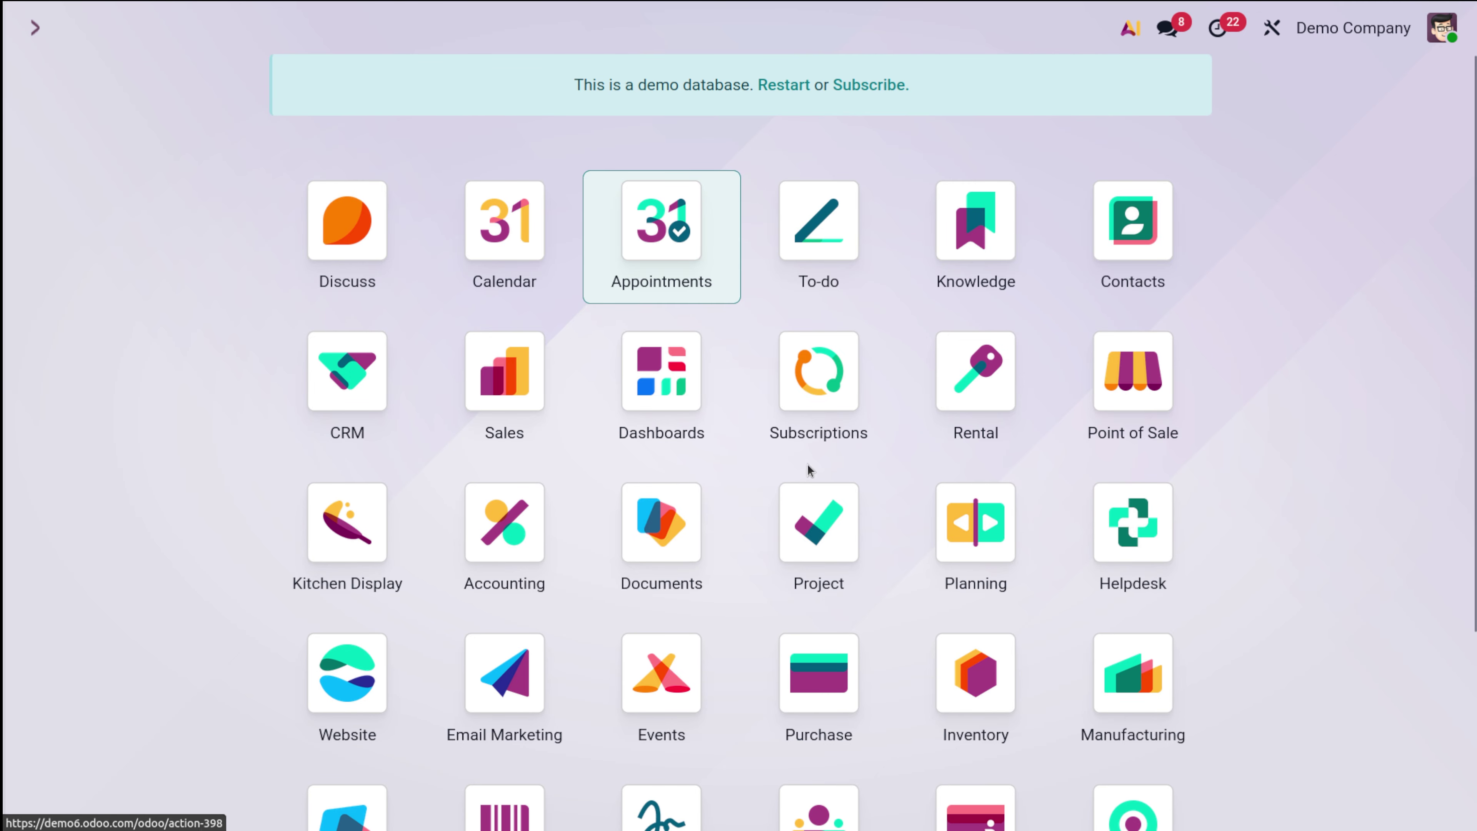
Step: Switch to the Subscriptions app and show its list of subscription products
{"action": "left_click", "coordinate": [819, 450]}
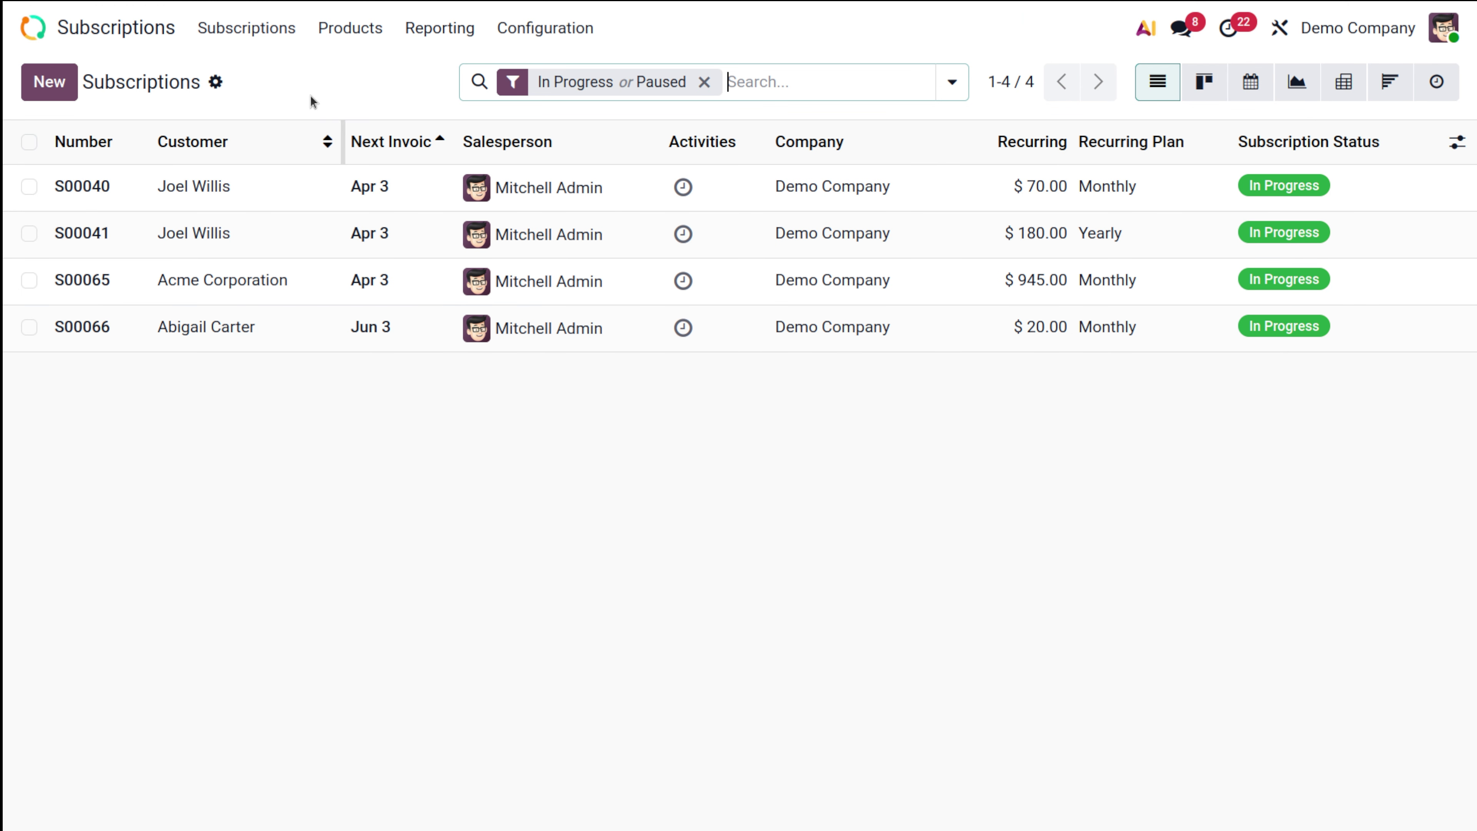
{"action": "left_click", "coordinate": [327, 38]}
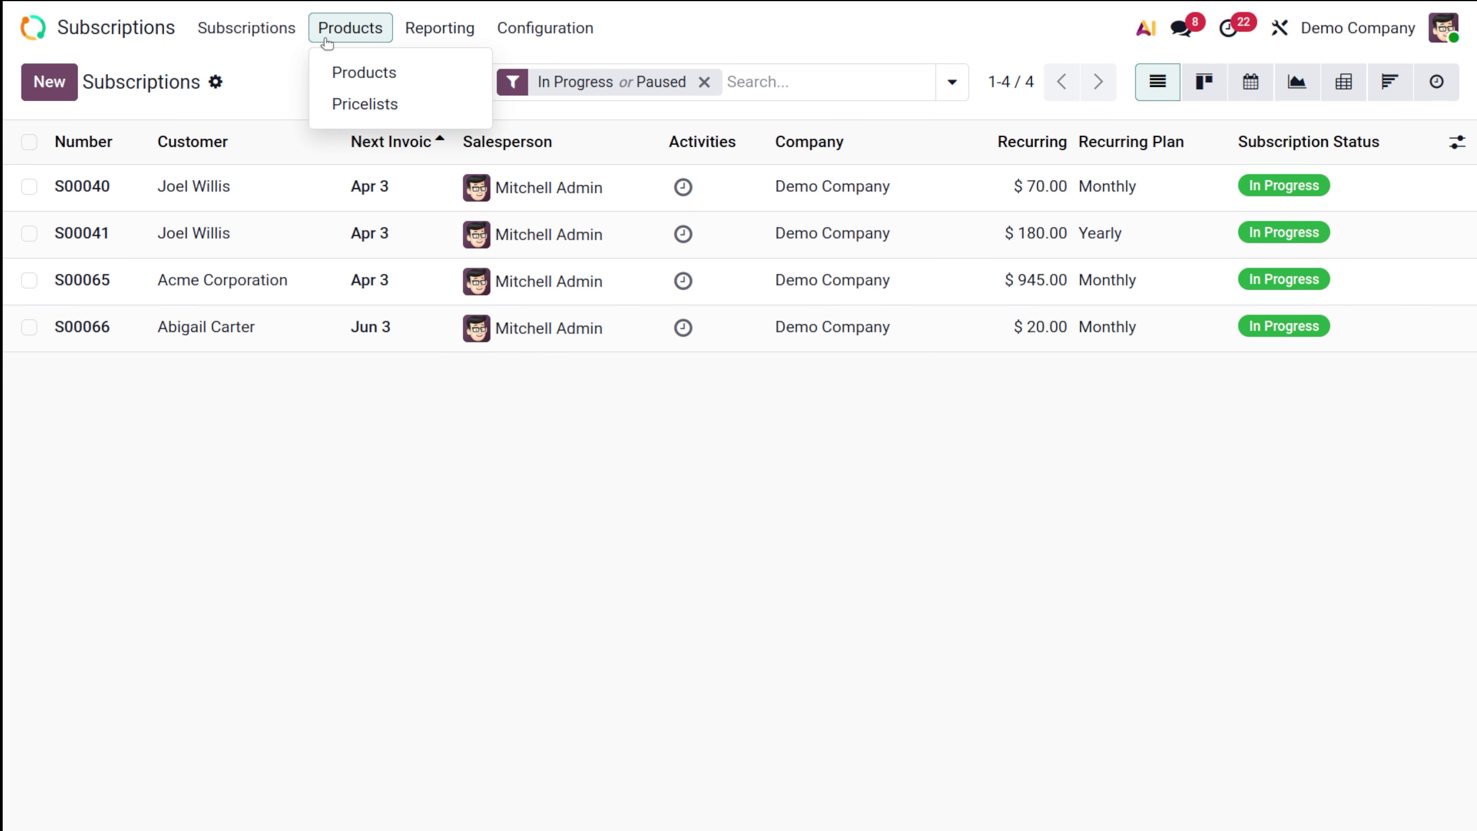
{"action": "left_click", "coordinate": [366, 73]}
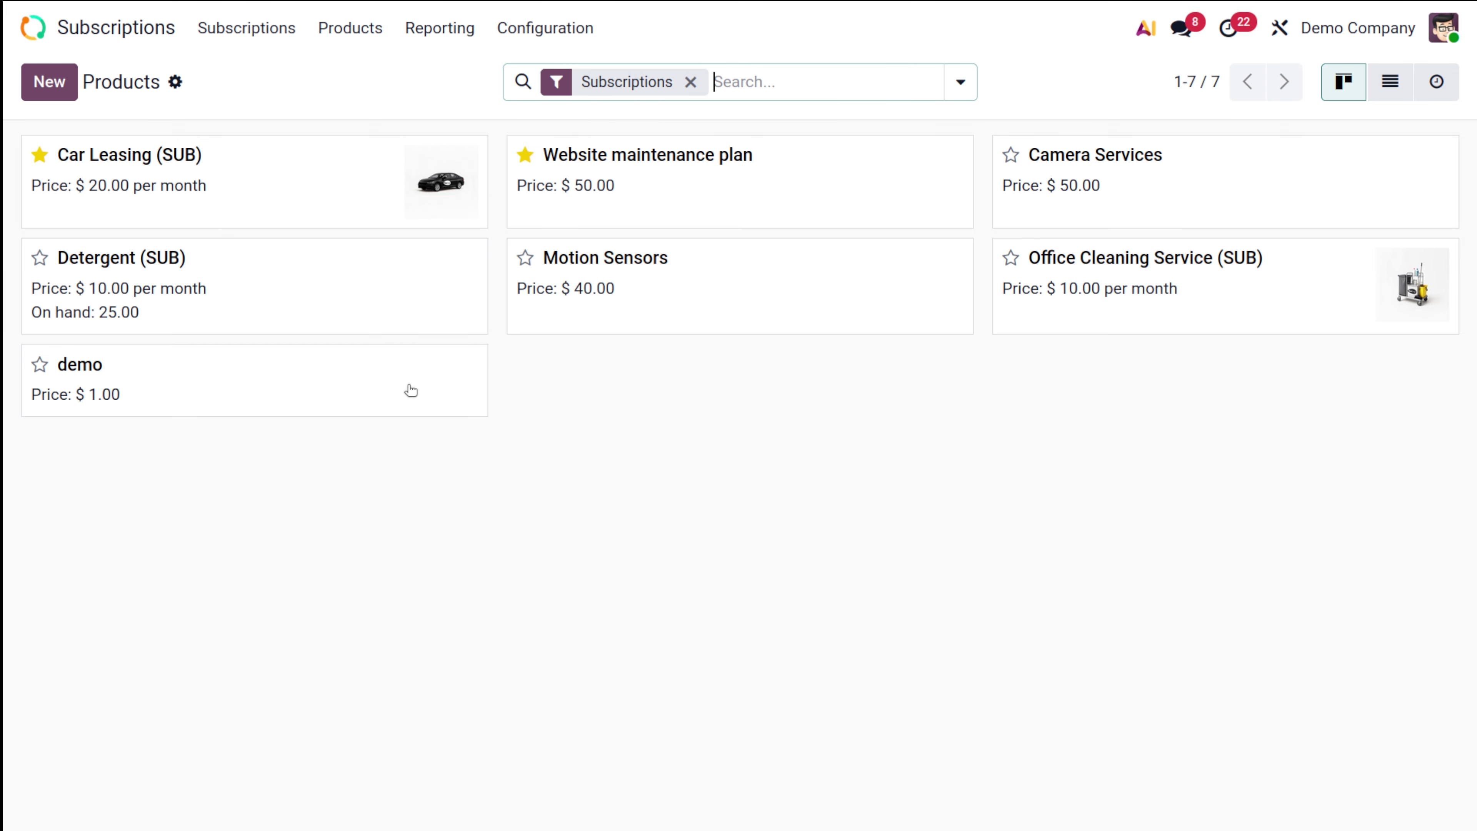
Step: Create a new subscription product named Magazine and mark it as a favorite
{"action": "left_click", "coordinate": [50, 82]}
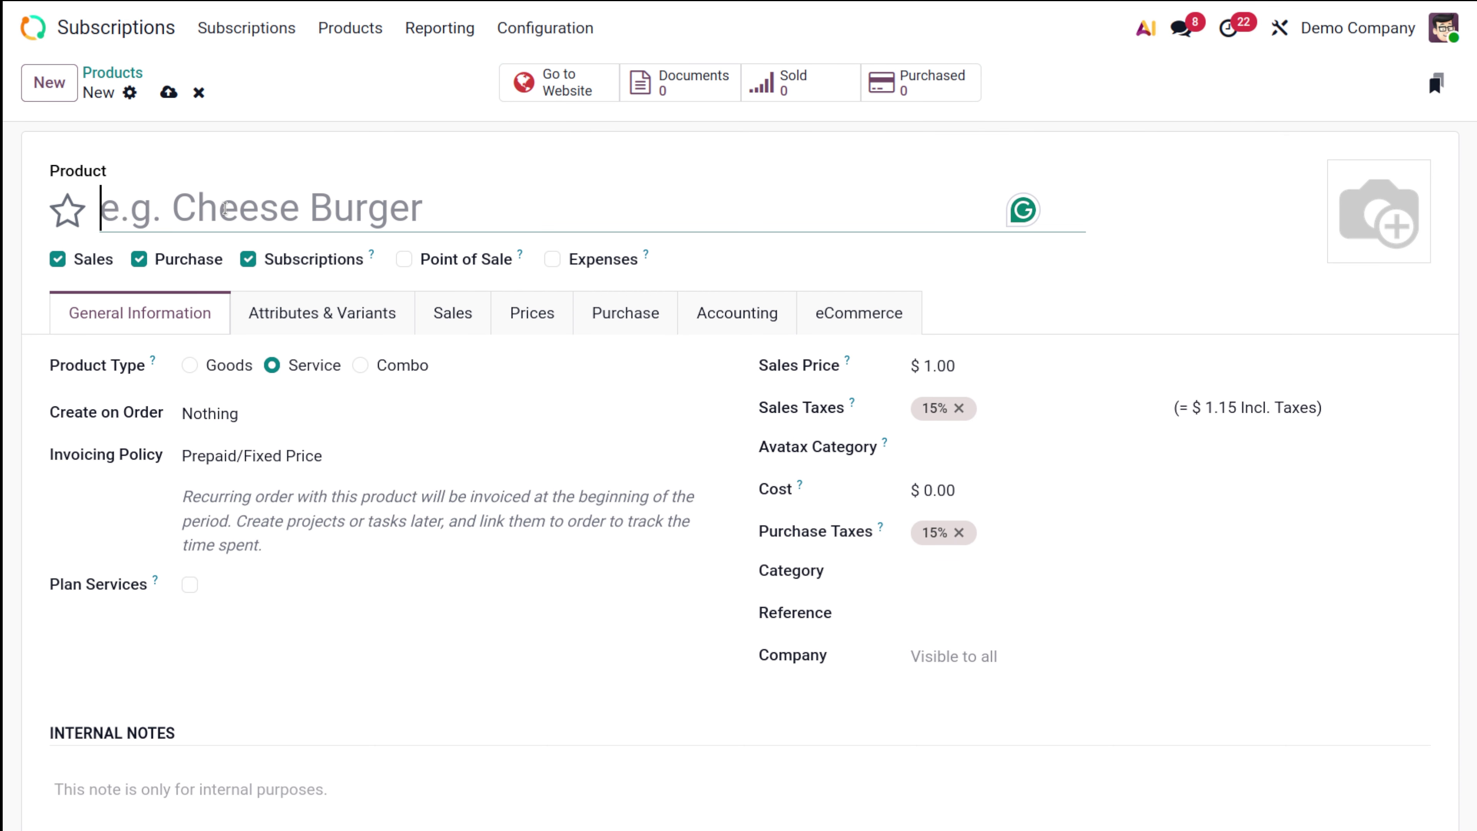
{"action": "type", "text": "M"}
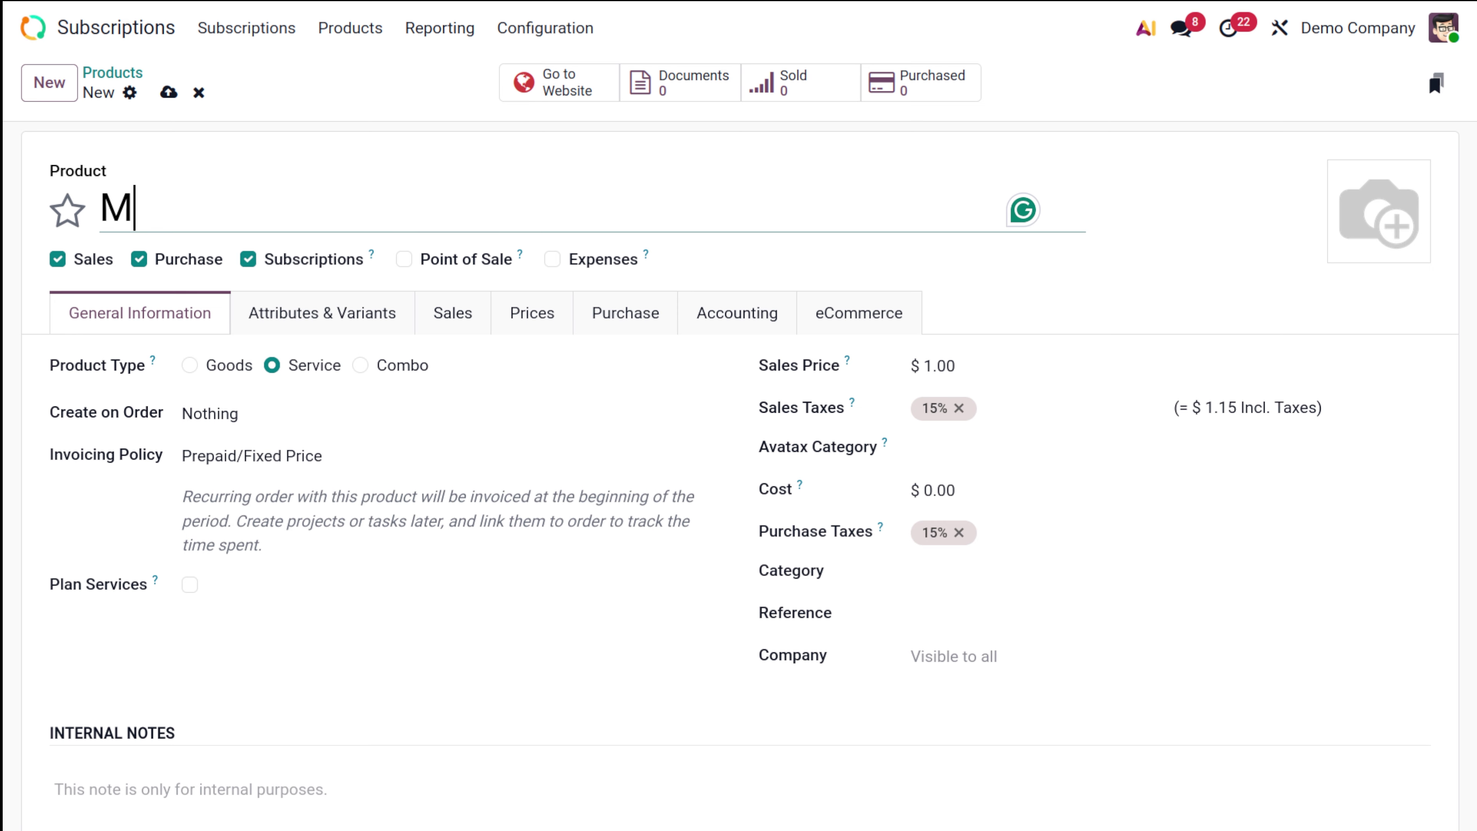
{"action": "type", "text": "agazine"}
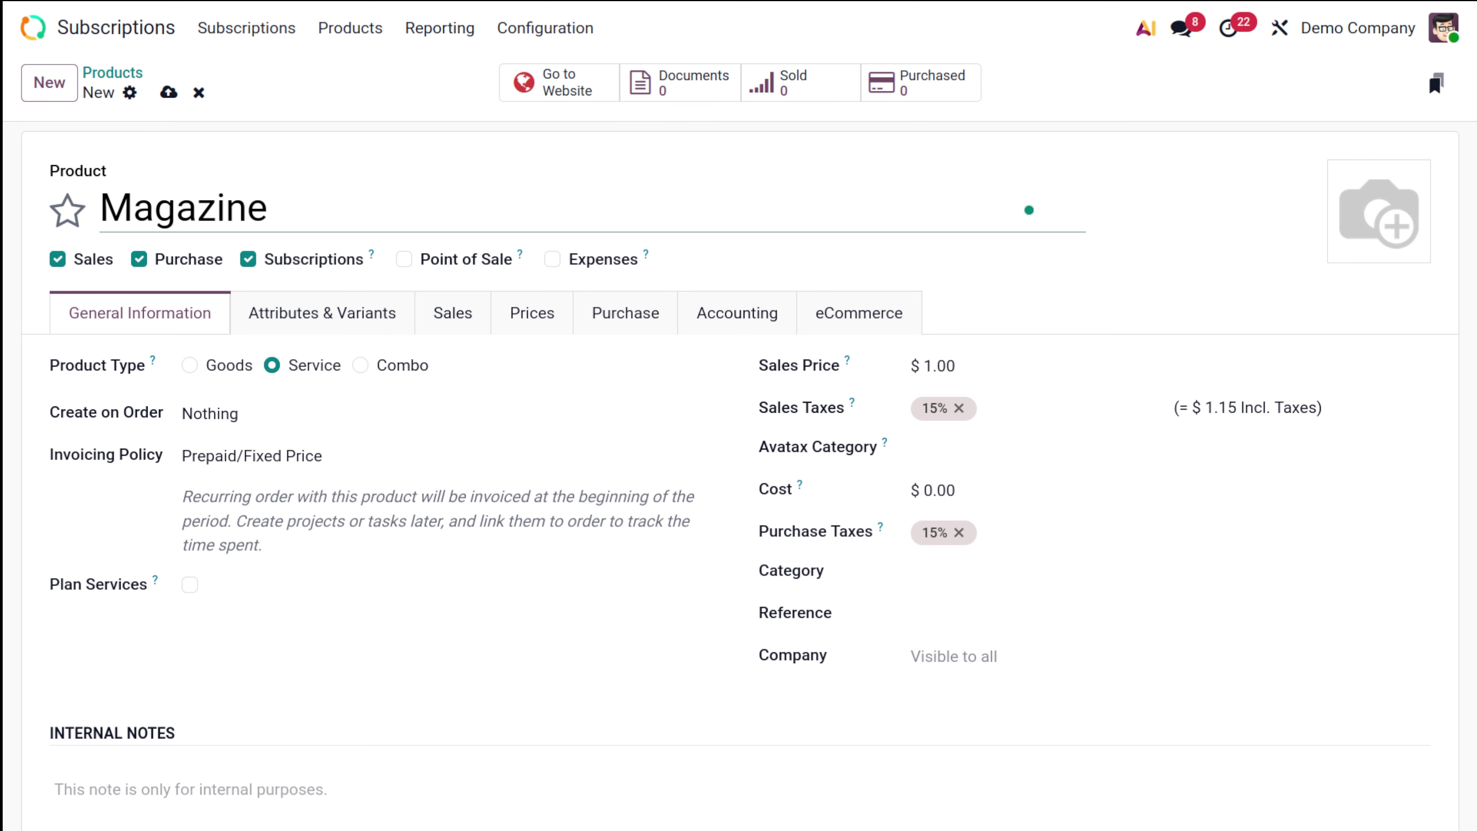
{"action": "left_click", "coordinate": [67, 210]}
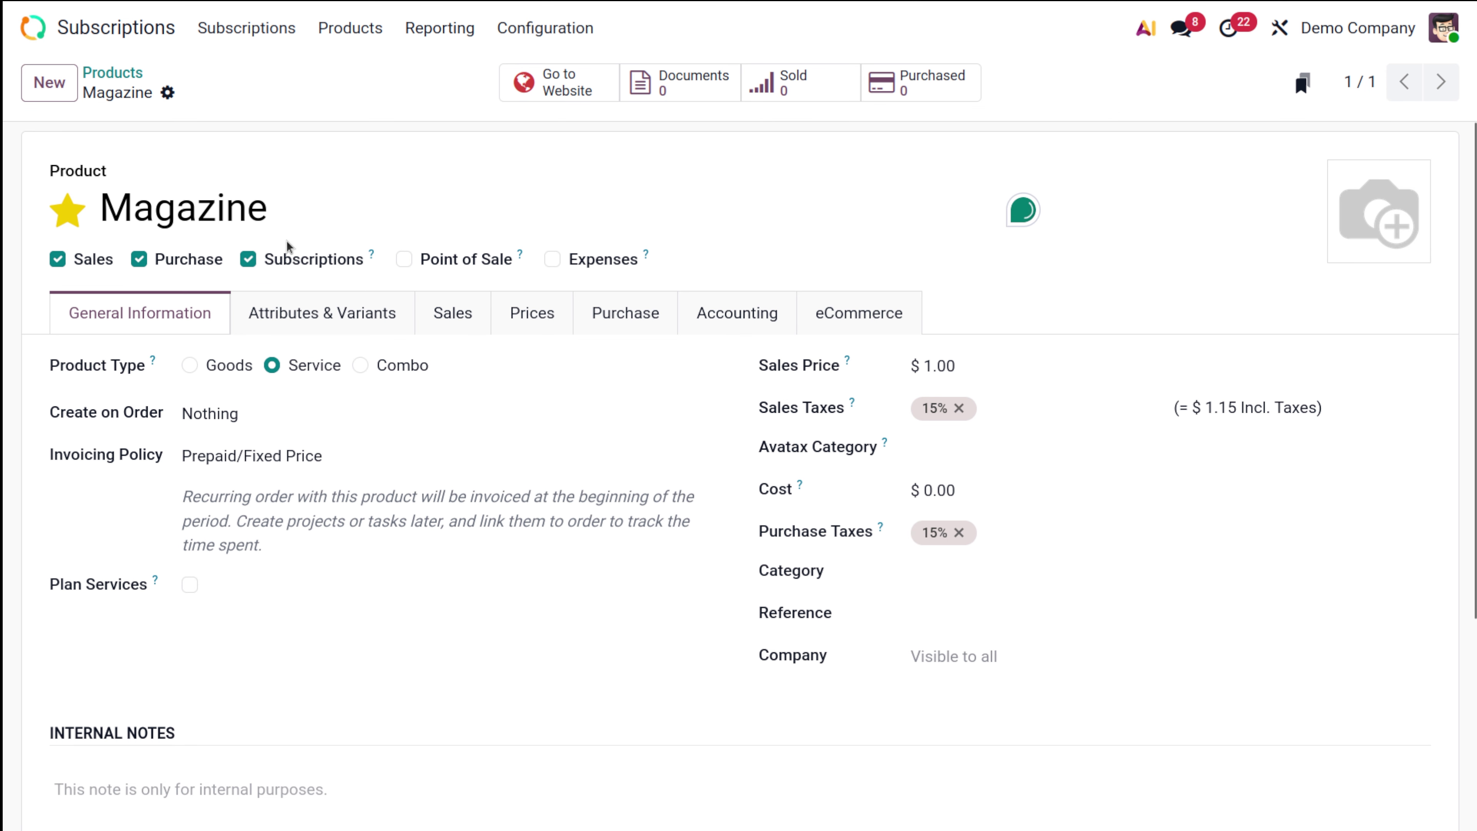
Step: Add a Monthly plan price of $10 with minimum quantity 1 to the Magazine product, save it and return to the product list
{"action": "left_click", "coordinate": [544, 313]}
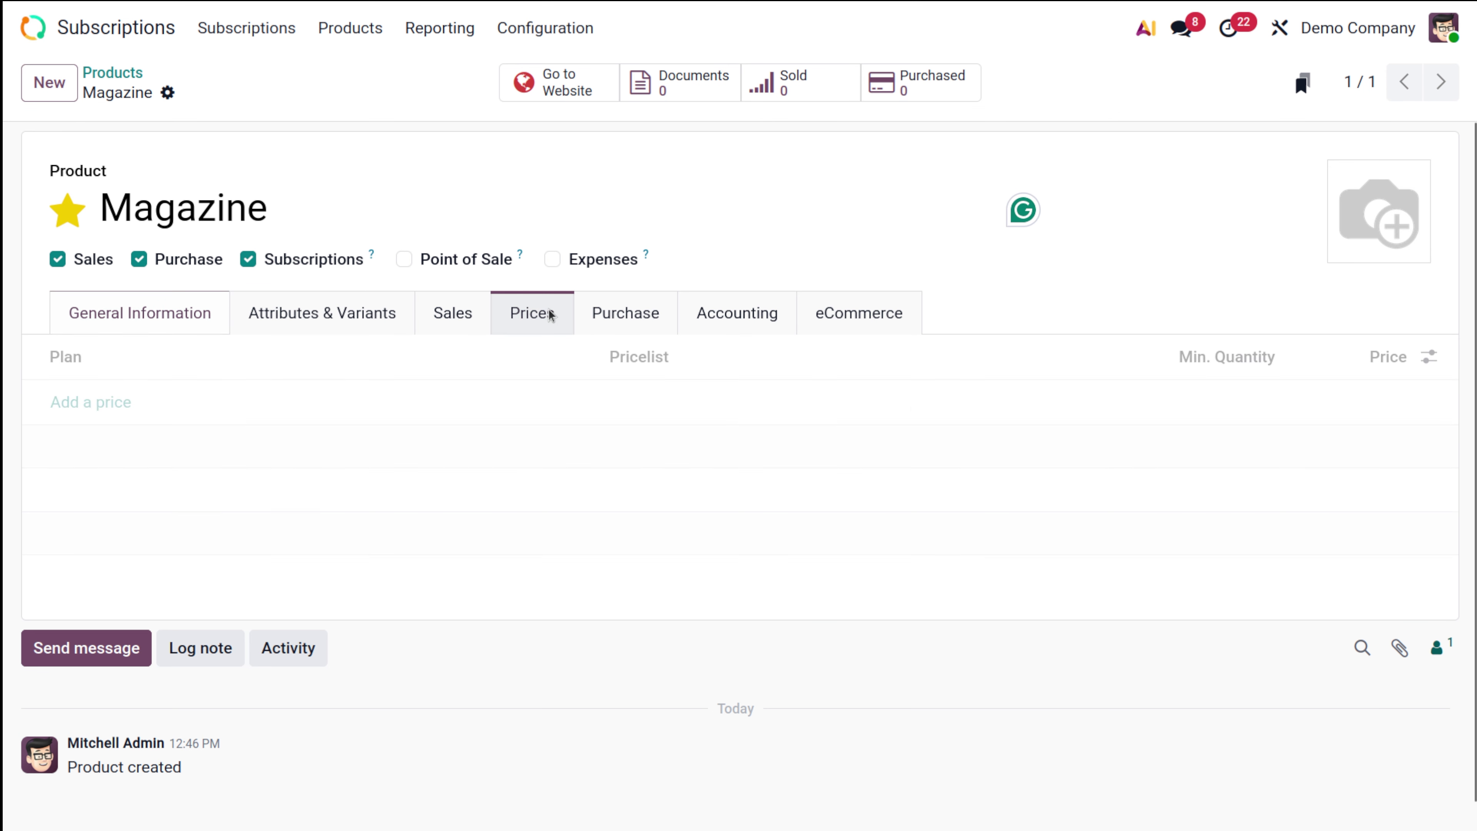
{"action": "left_click", "coordinate": [118, 403]}
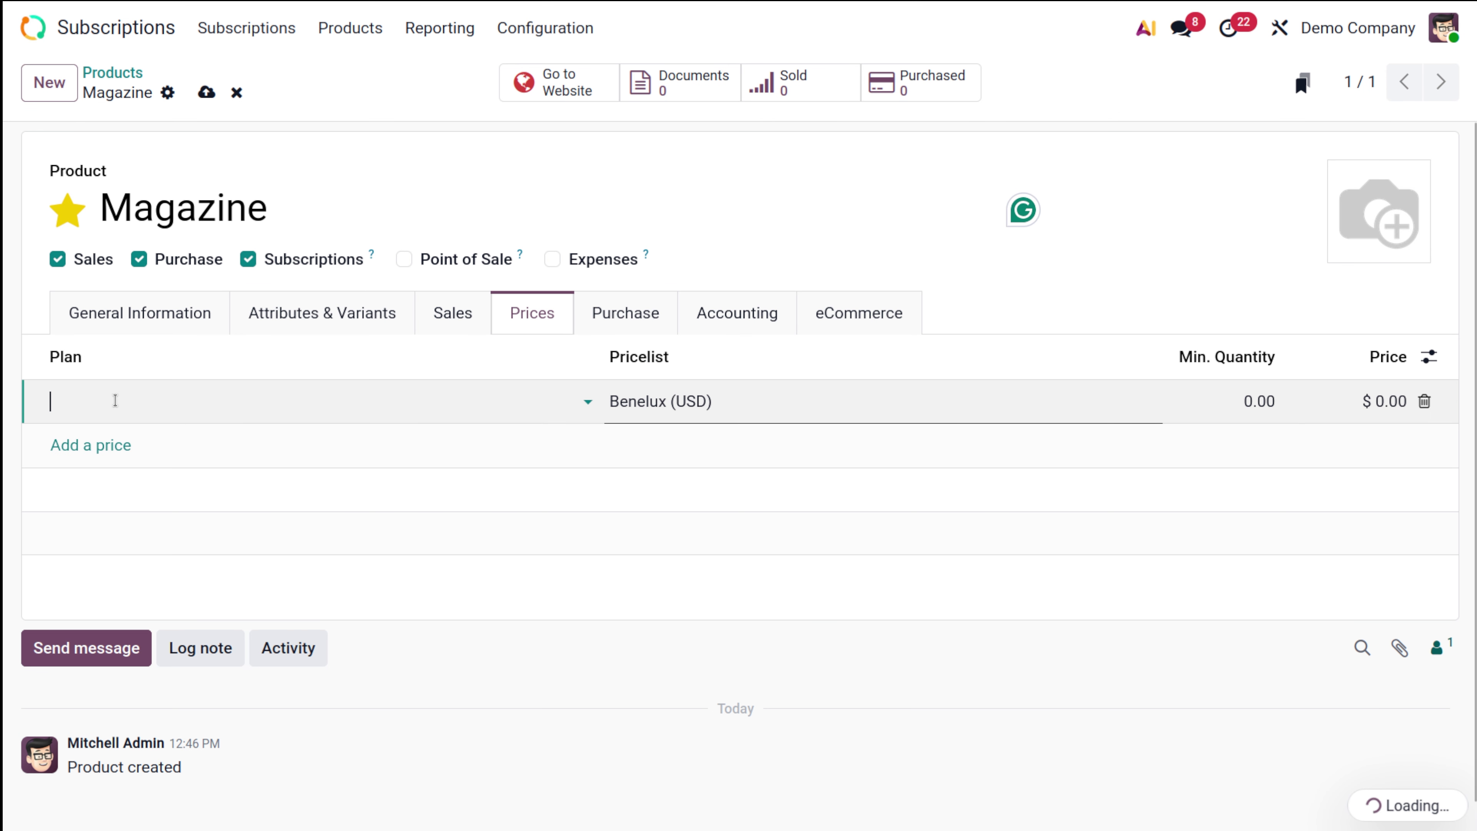
{"action": "left_click", "coordinate": [119, 403]}
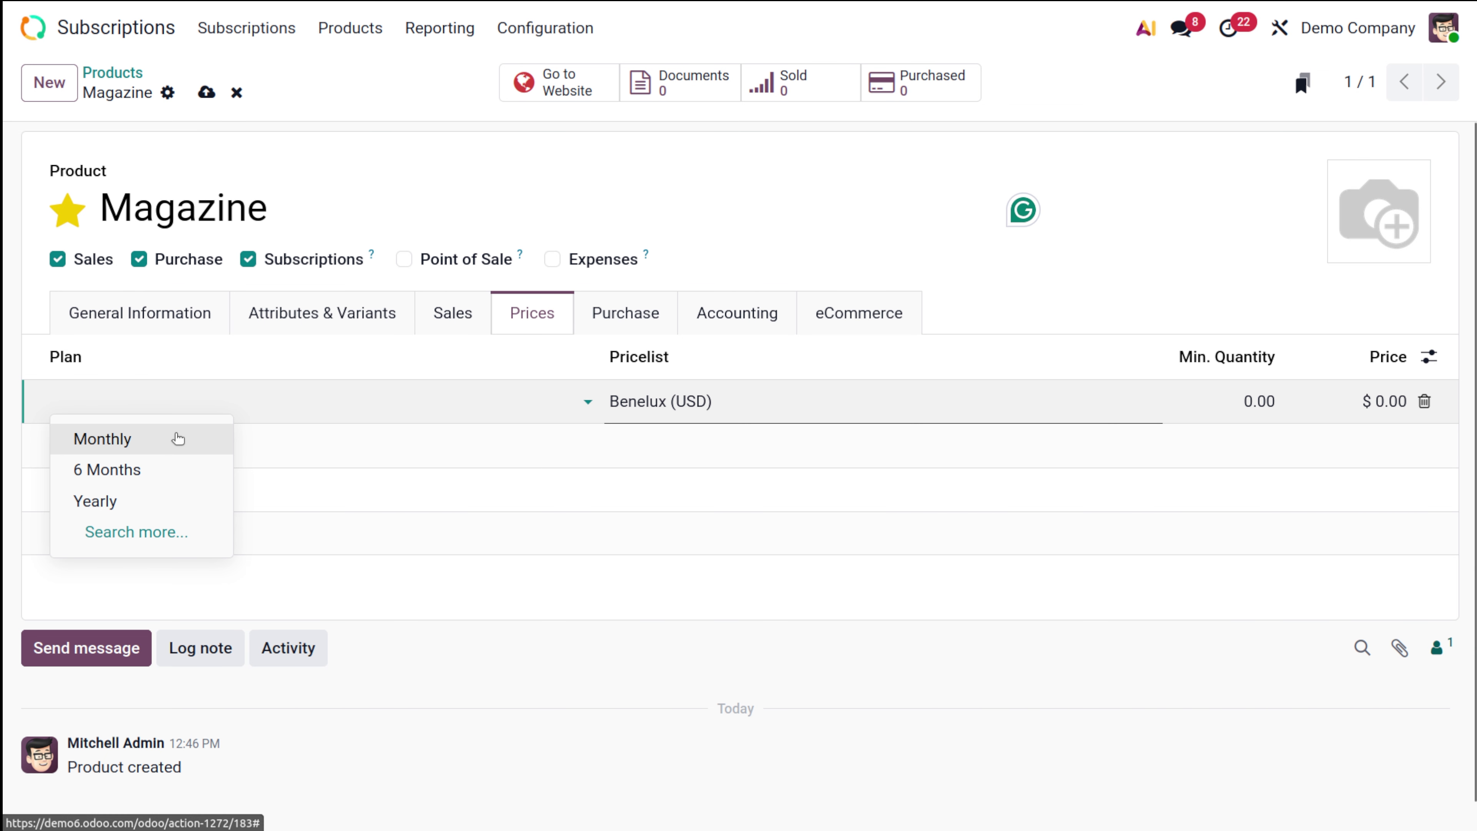
{"action": "left_click", "coordinate": [175, 437]}
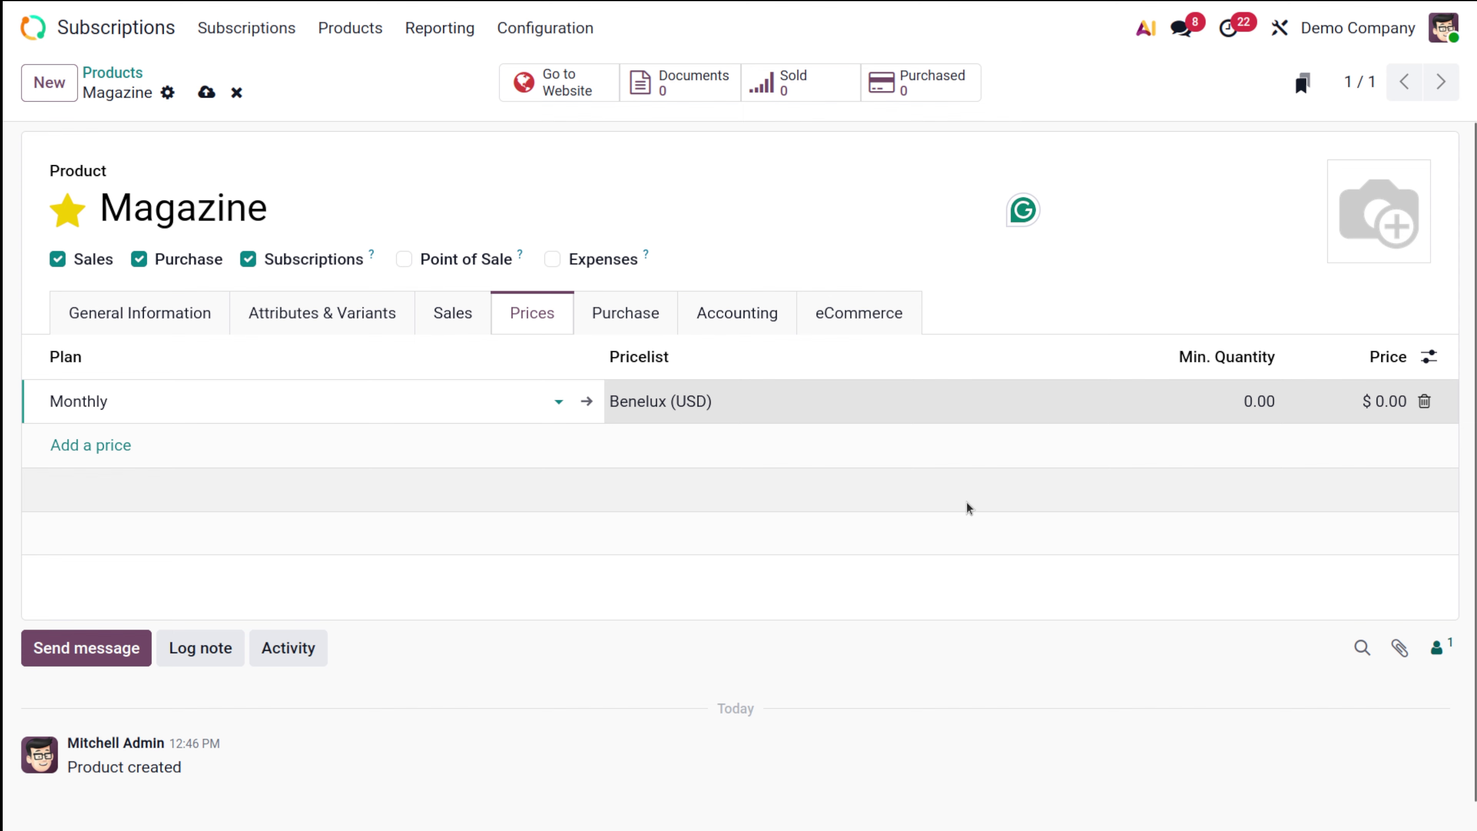
{"action": "left_click", "coordinate": [1267, 391]}
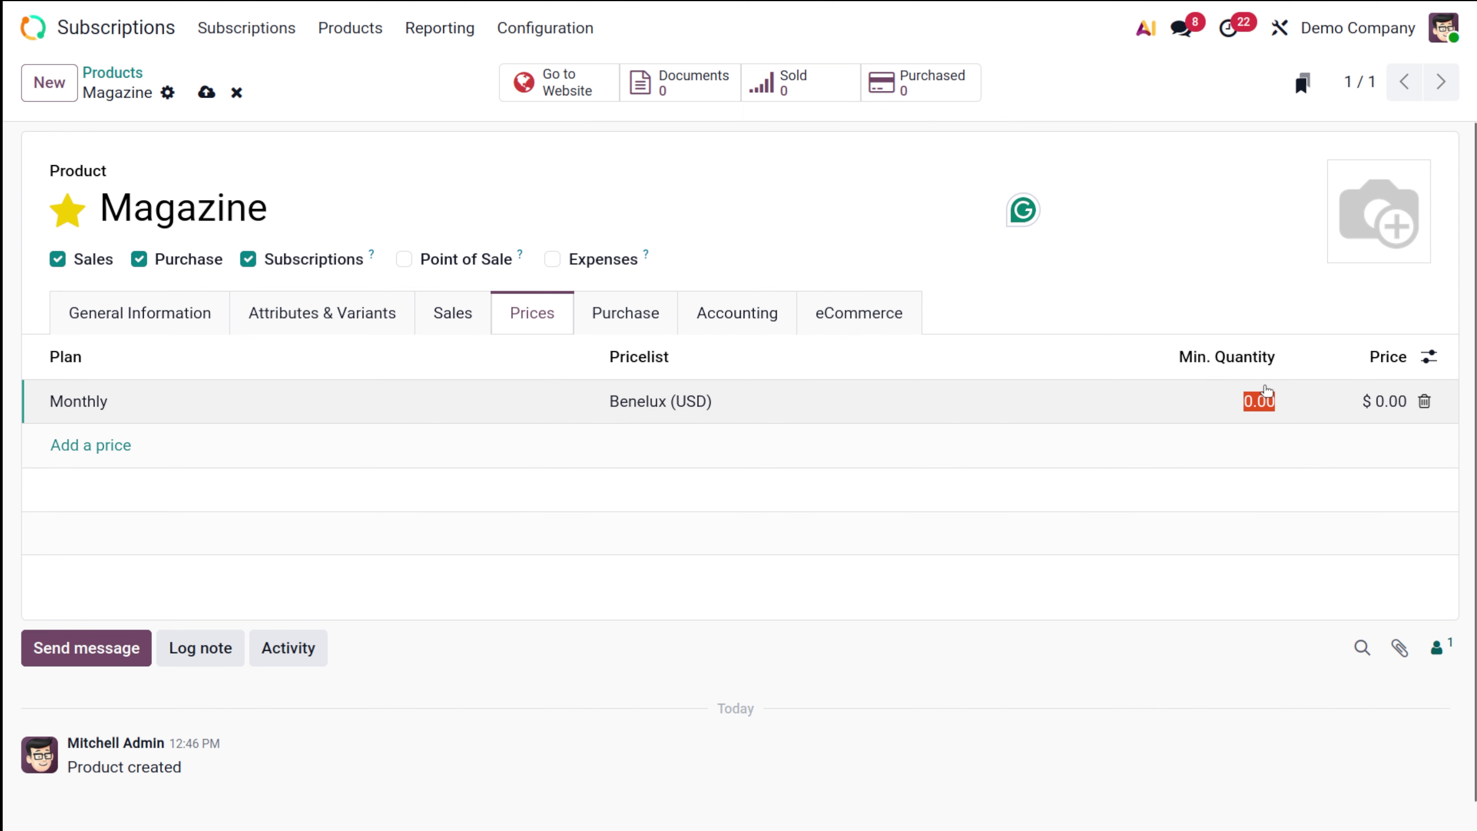
{"action": "type", "text": "1"}
{"action": "left_click", "coordinate": [1388, 401]}
{"action": "type", "text": "10"}
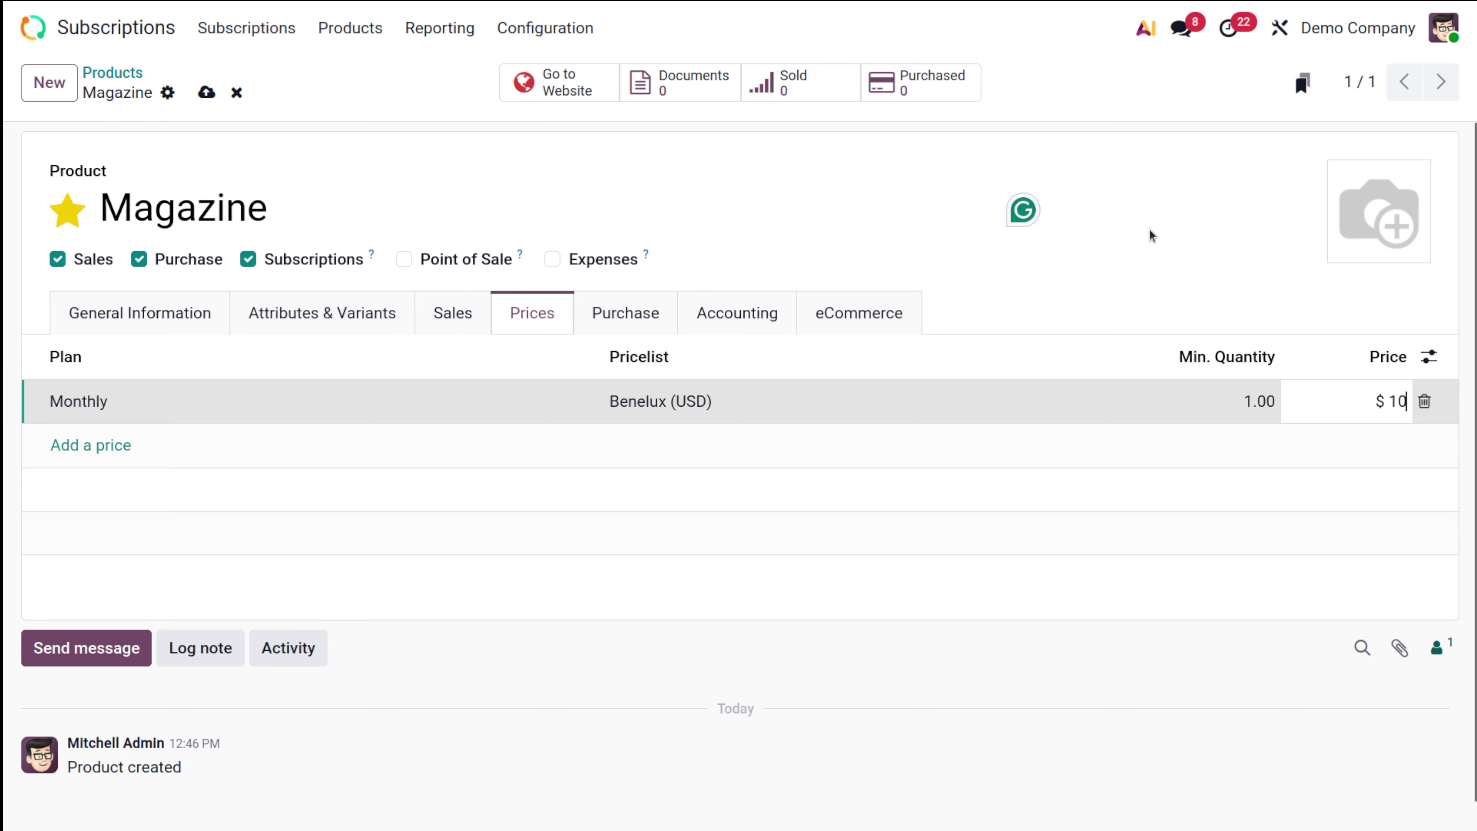
{"action": "left_click", "coordinate": [1140, 257]}
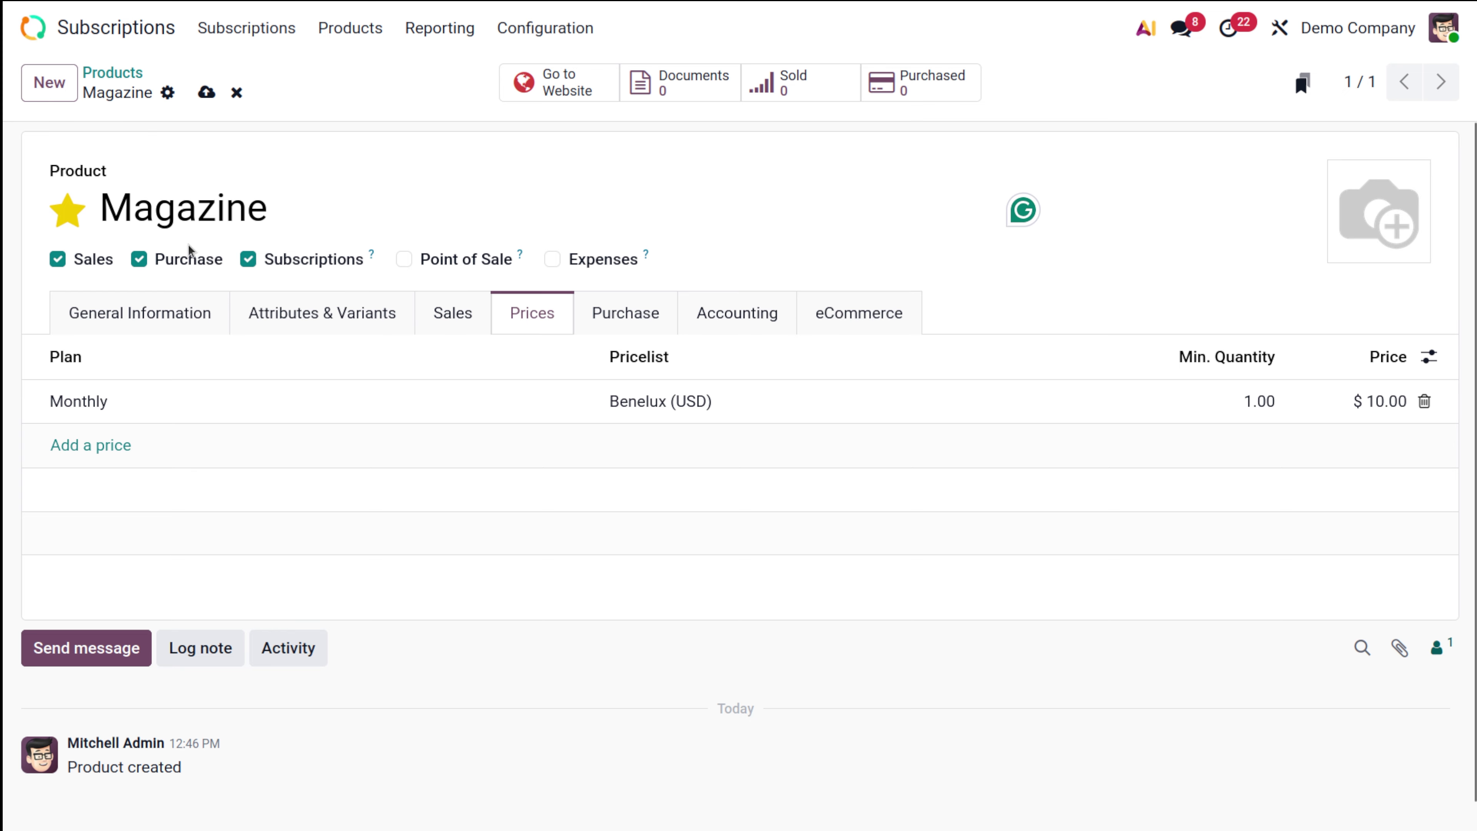
{"action": "left_click", "coordinate": [206, 93]}
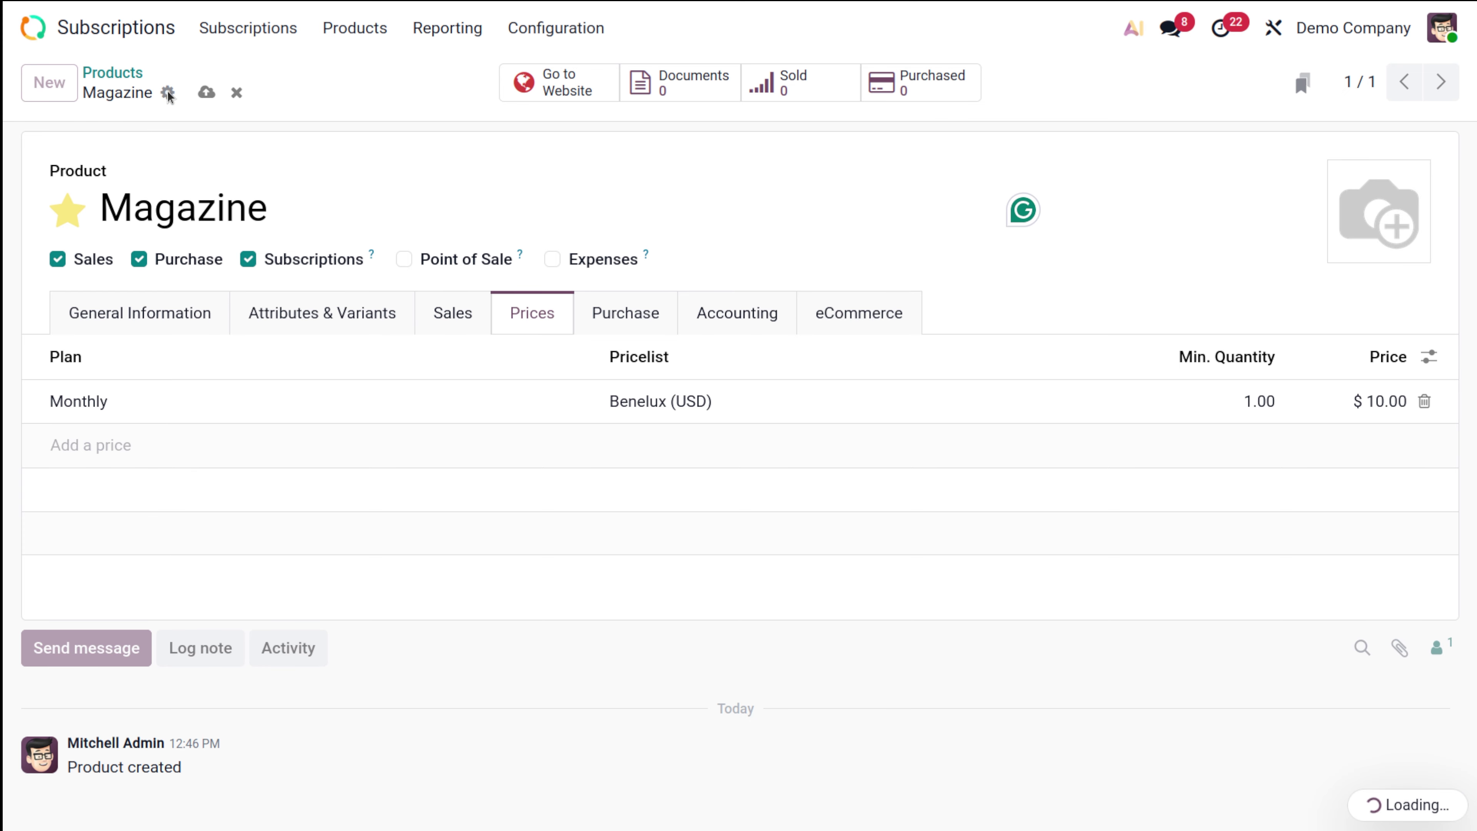
{"action": "left_click", "coordinate": [96, 314]}
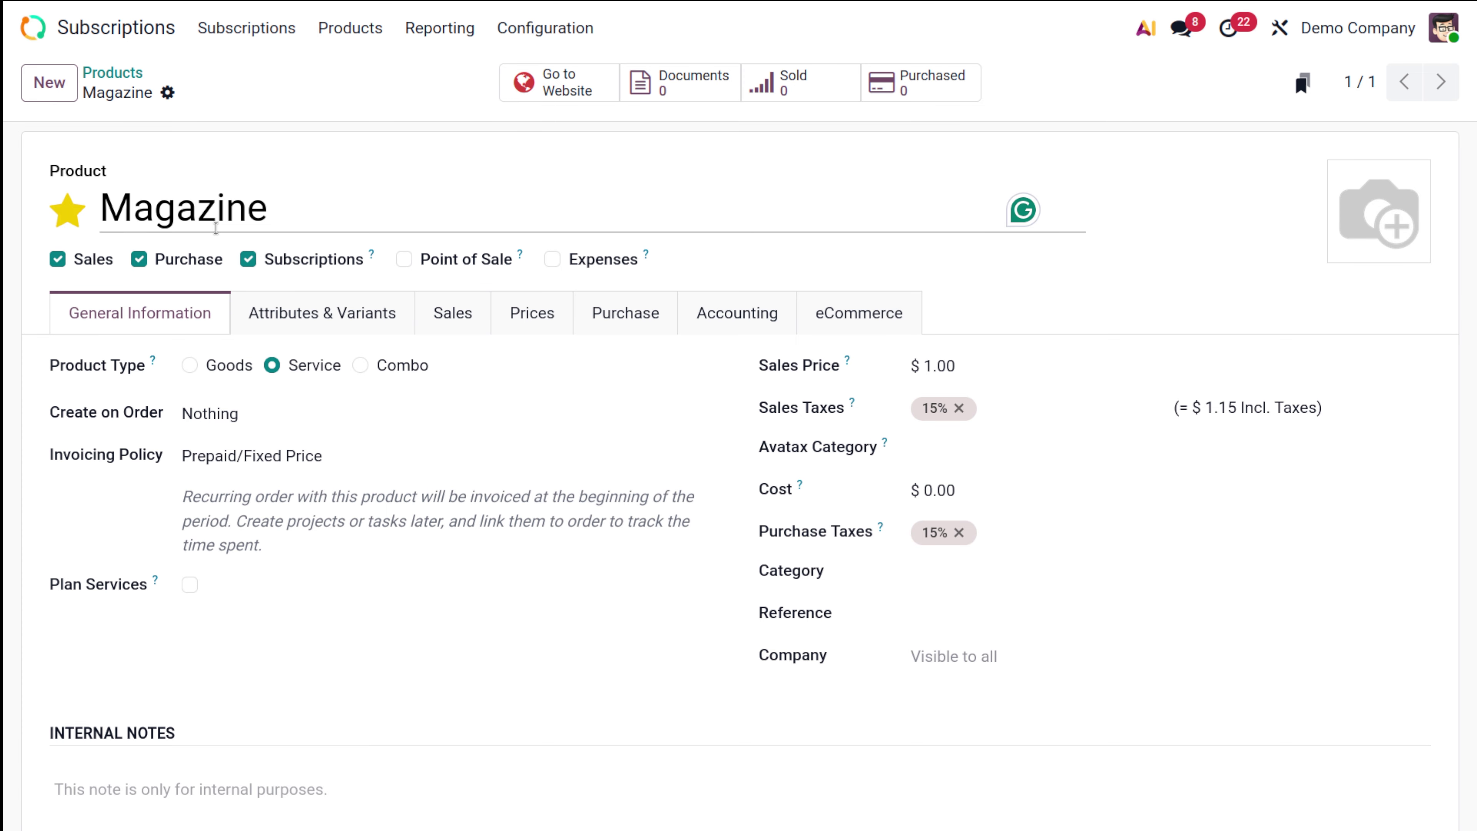
{"action": "left_click", "coordinate": [116, 74]}
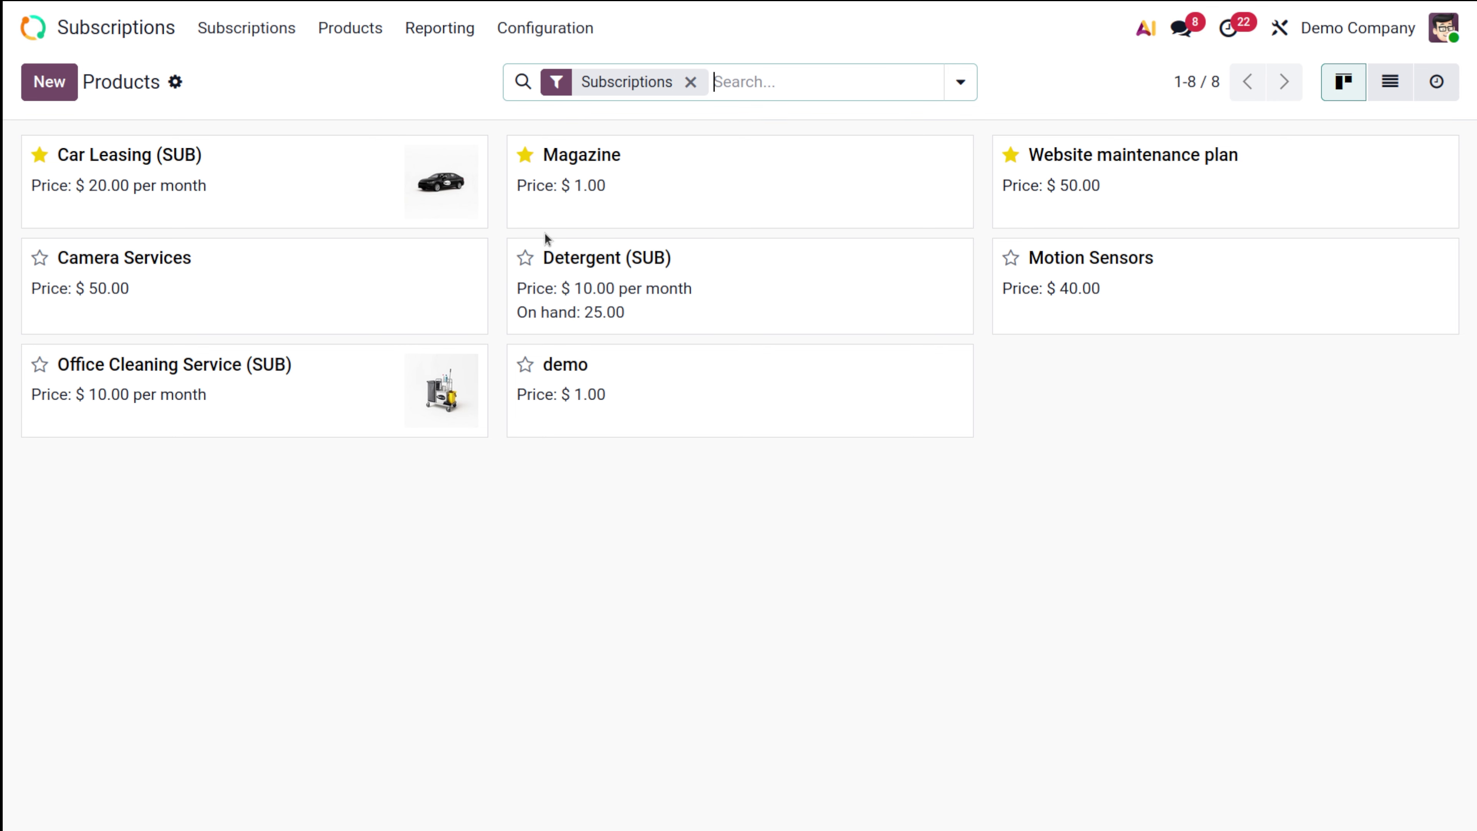
{"action": "left_click", "coordinate": [249, 35]}
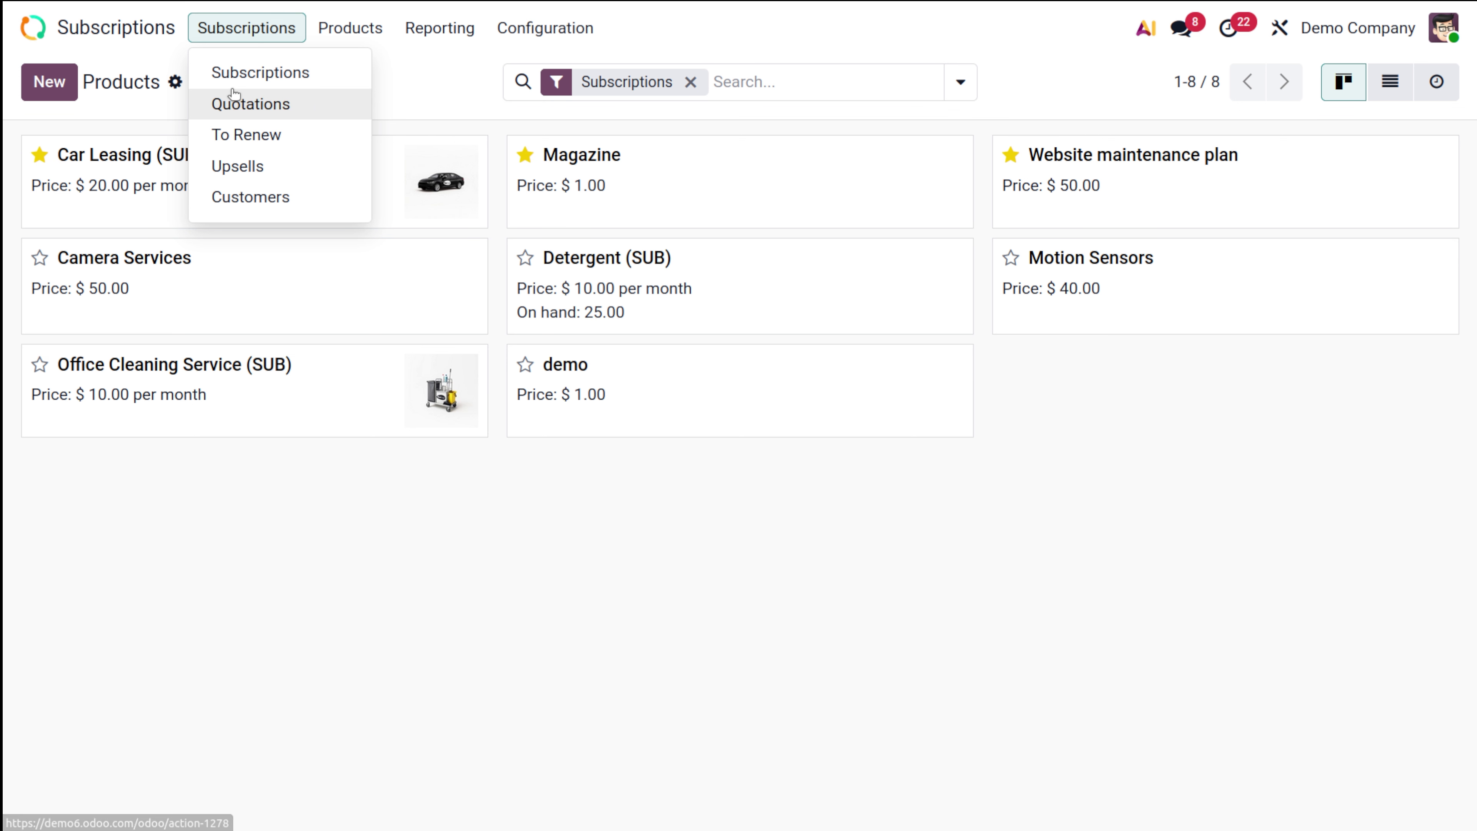
{"action": "left_click", "coordinate": [244, 72]}
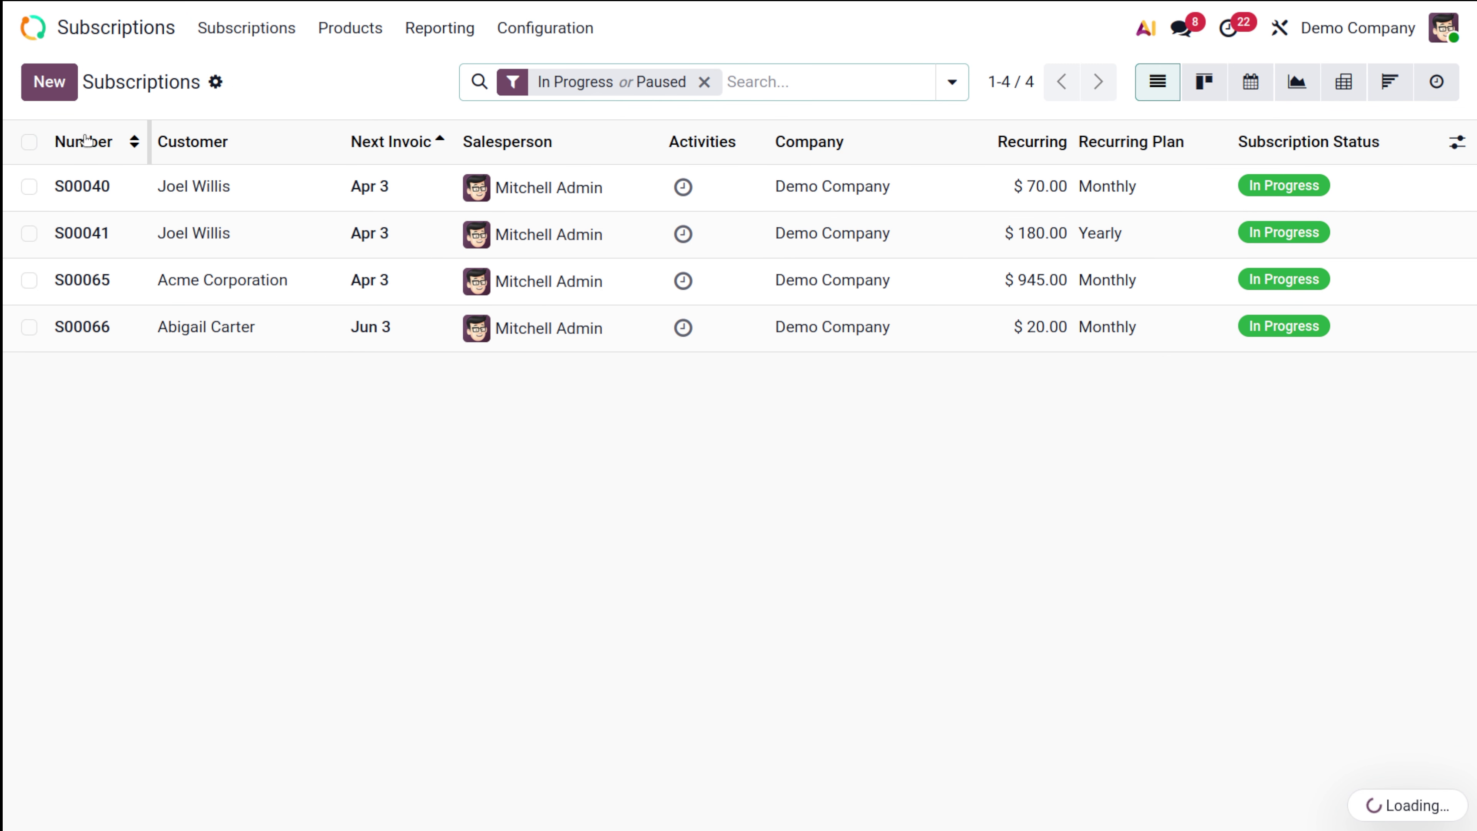
{"action": "left_click", "coordinate": [60, 96]}
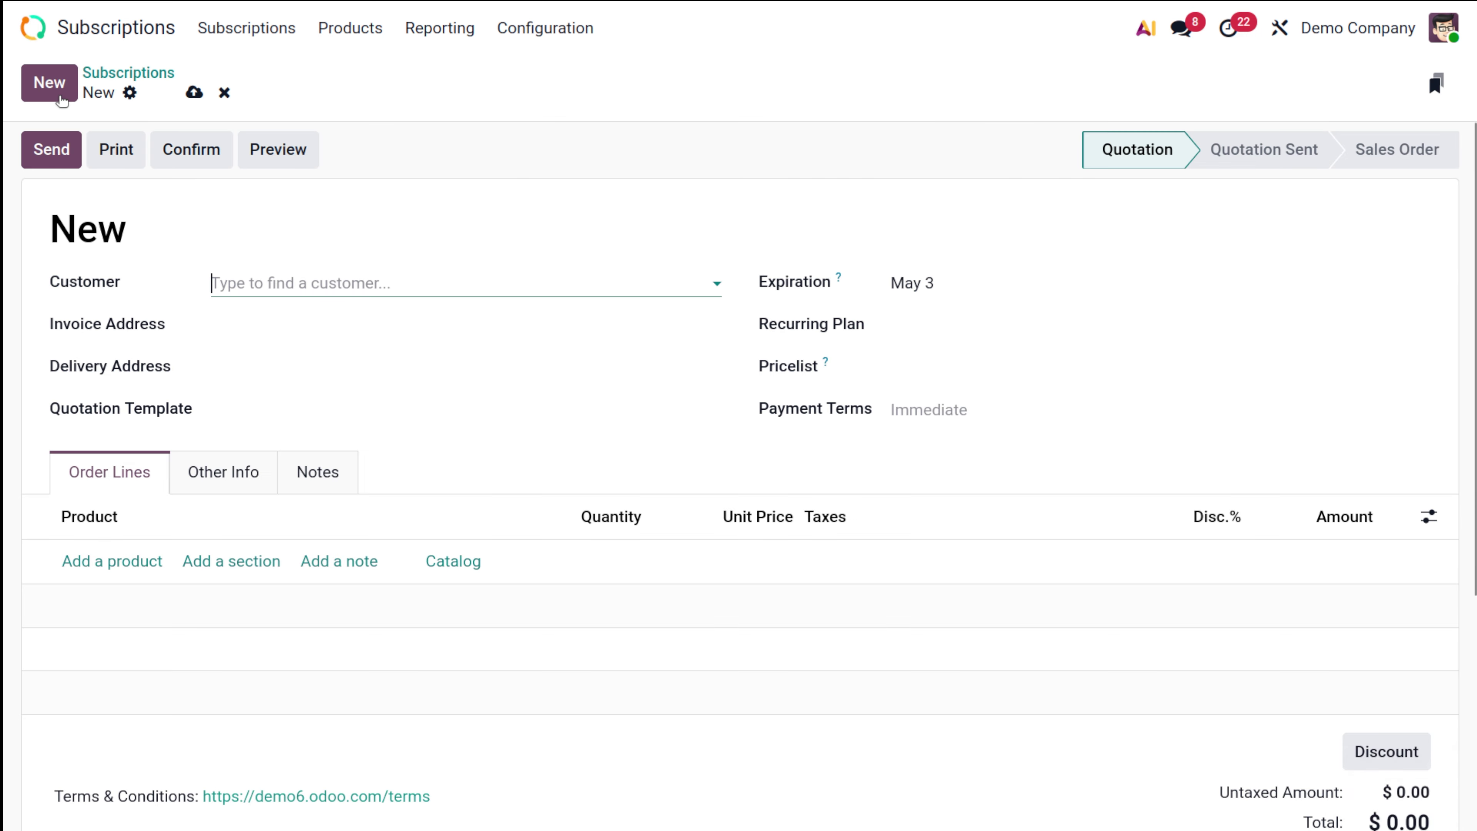
{"action": "left_click", "coordinate": [297, 274]}
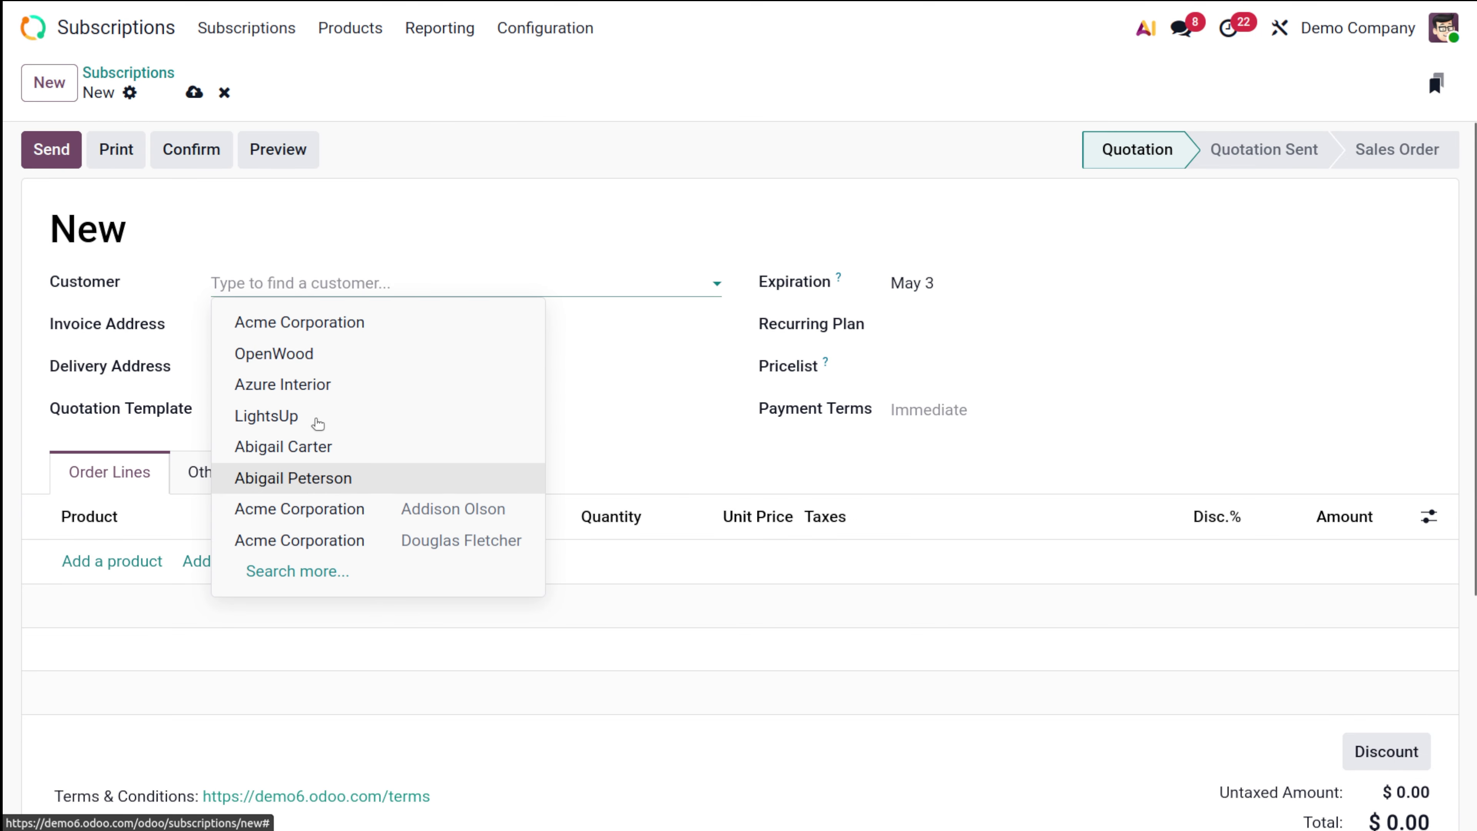
{"action": "left_click", "coordinate": [326, 416]}
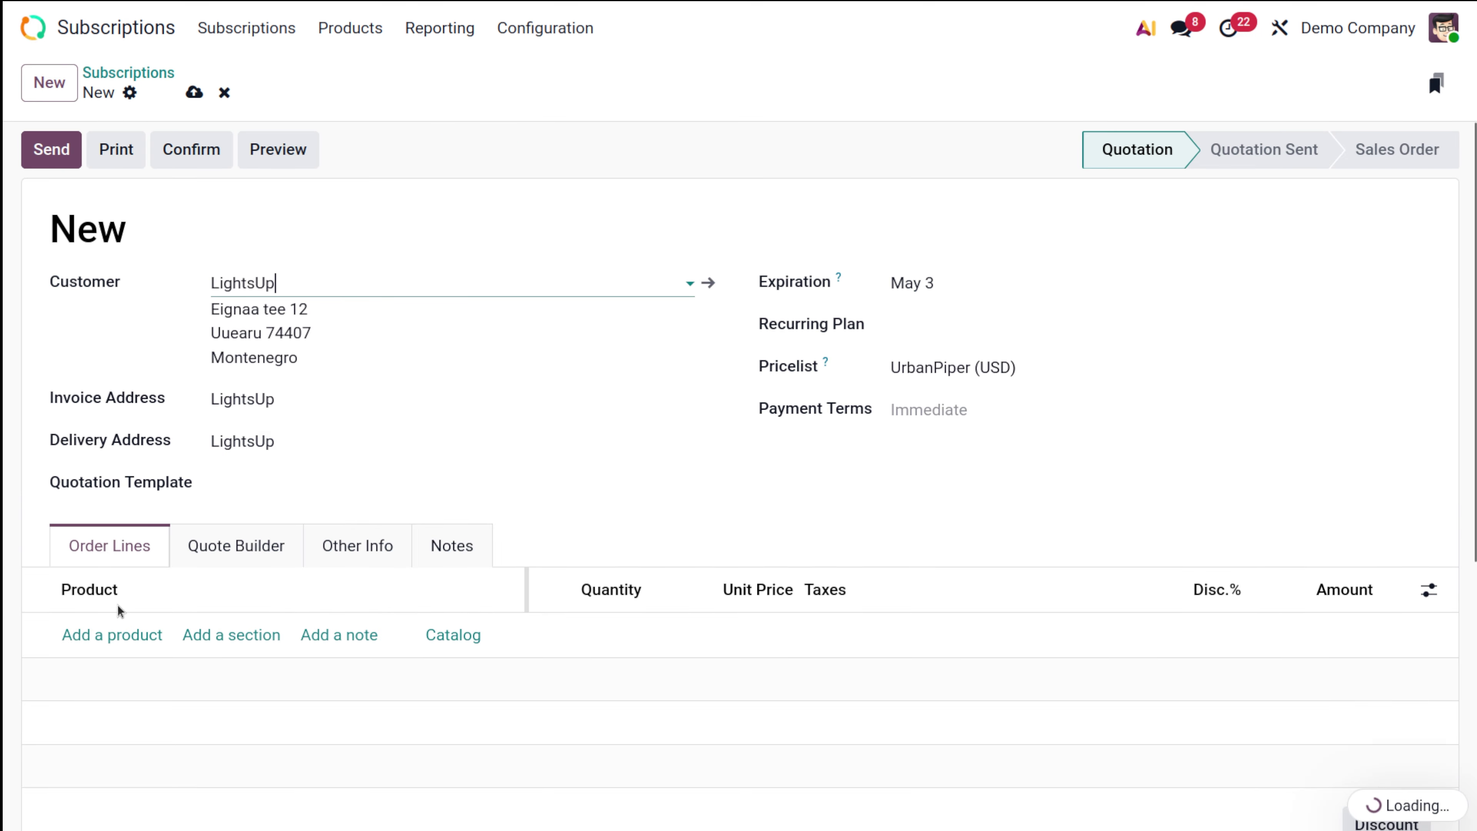
{"action": "left_click", "coordinate": [100, 637]}
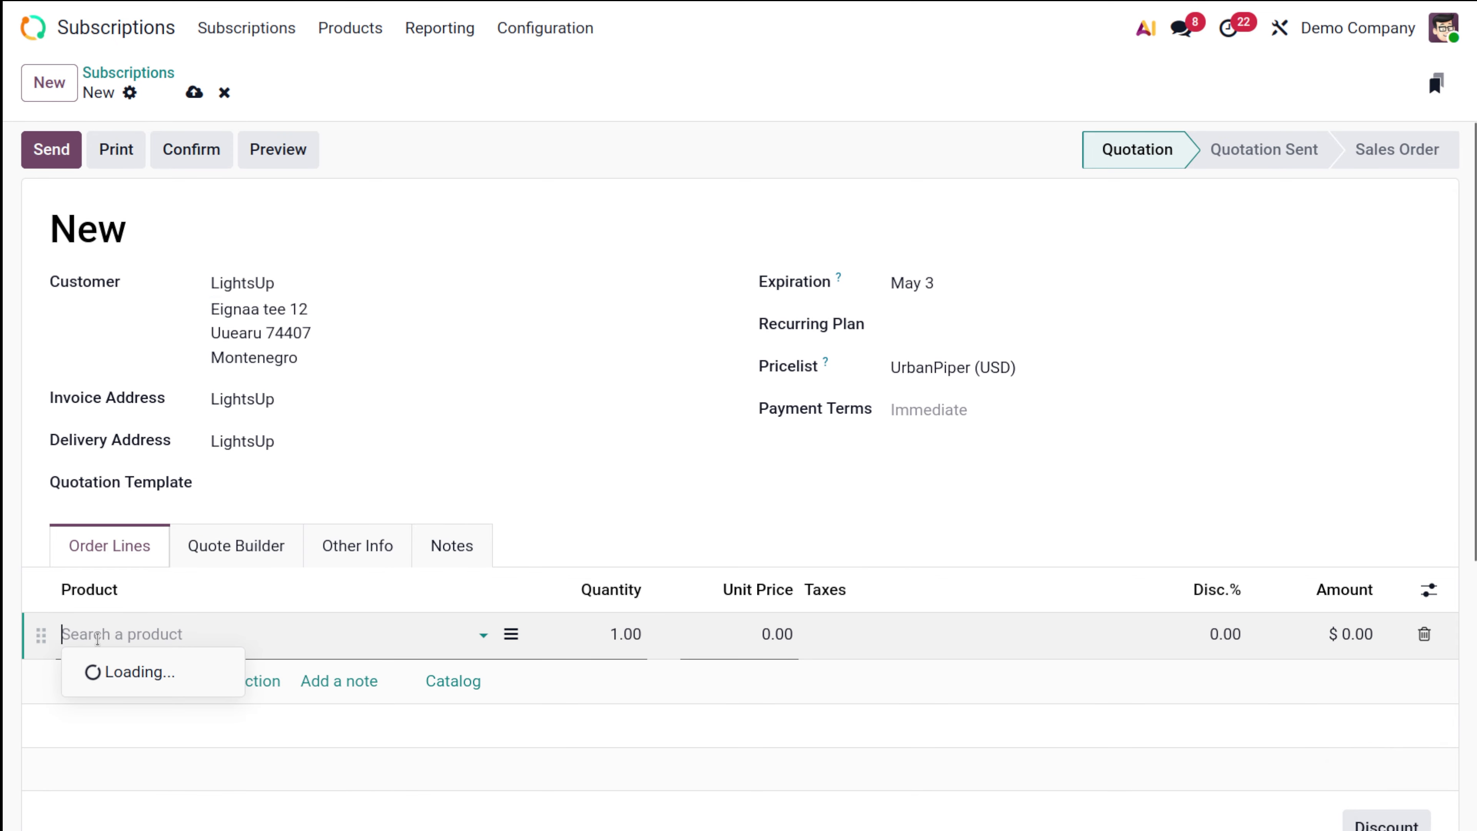
{"action": "left_click", "coordinate": [145, 379]}
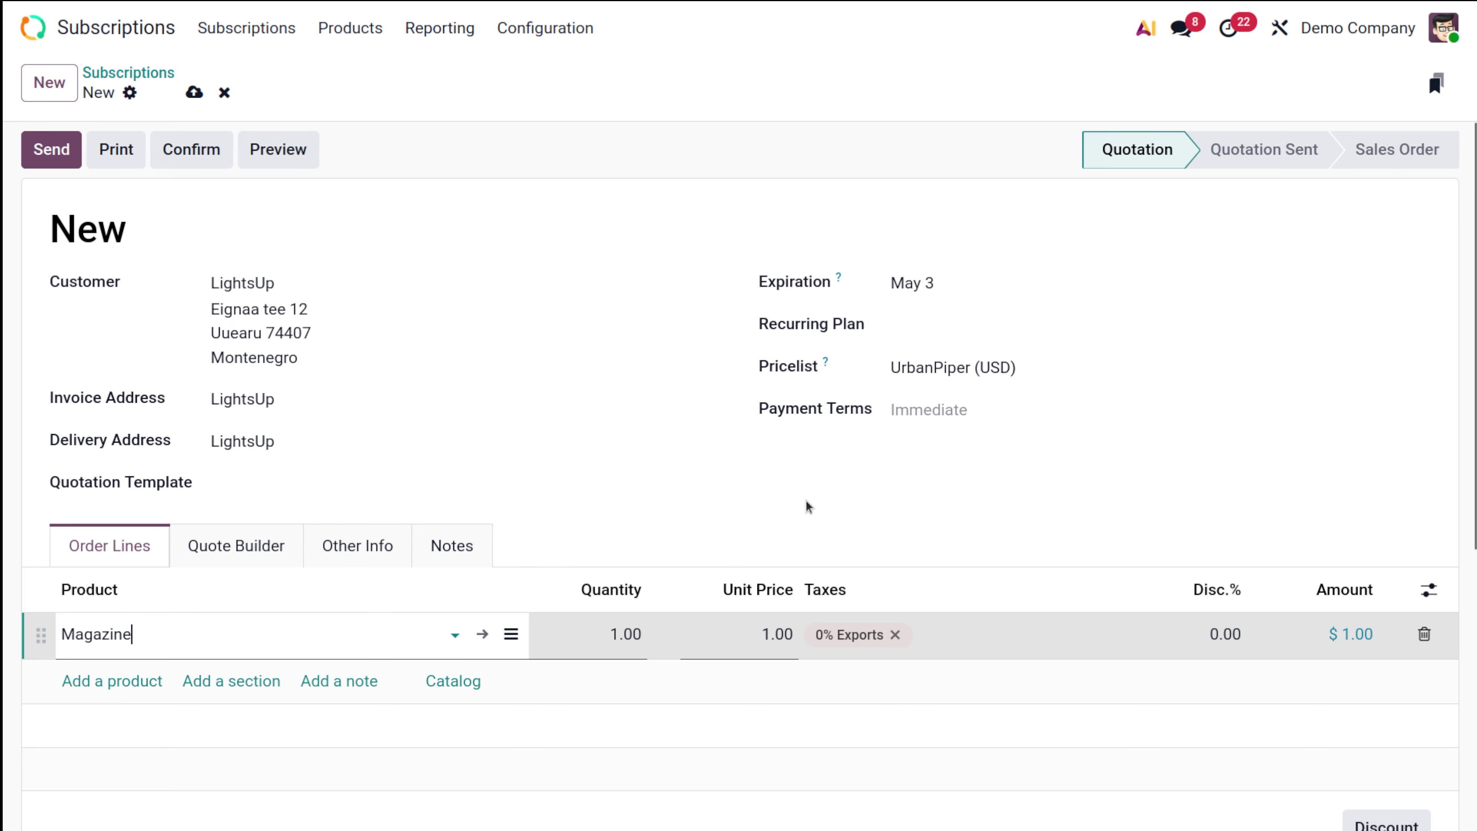
{"action": "left_click", "coordinate": [1003, 324]}
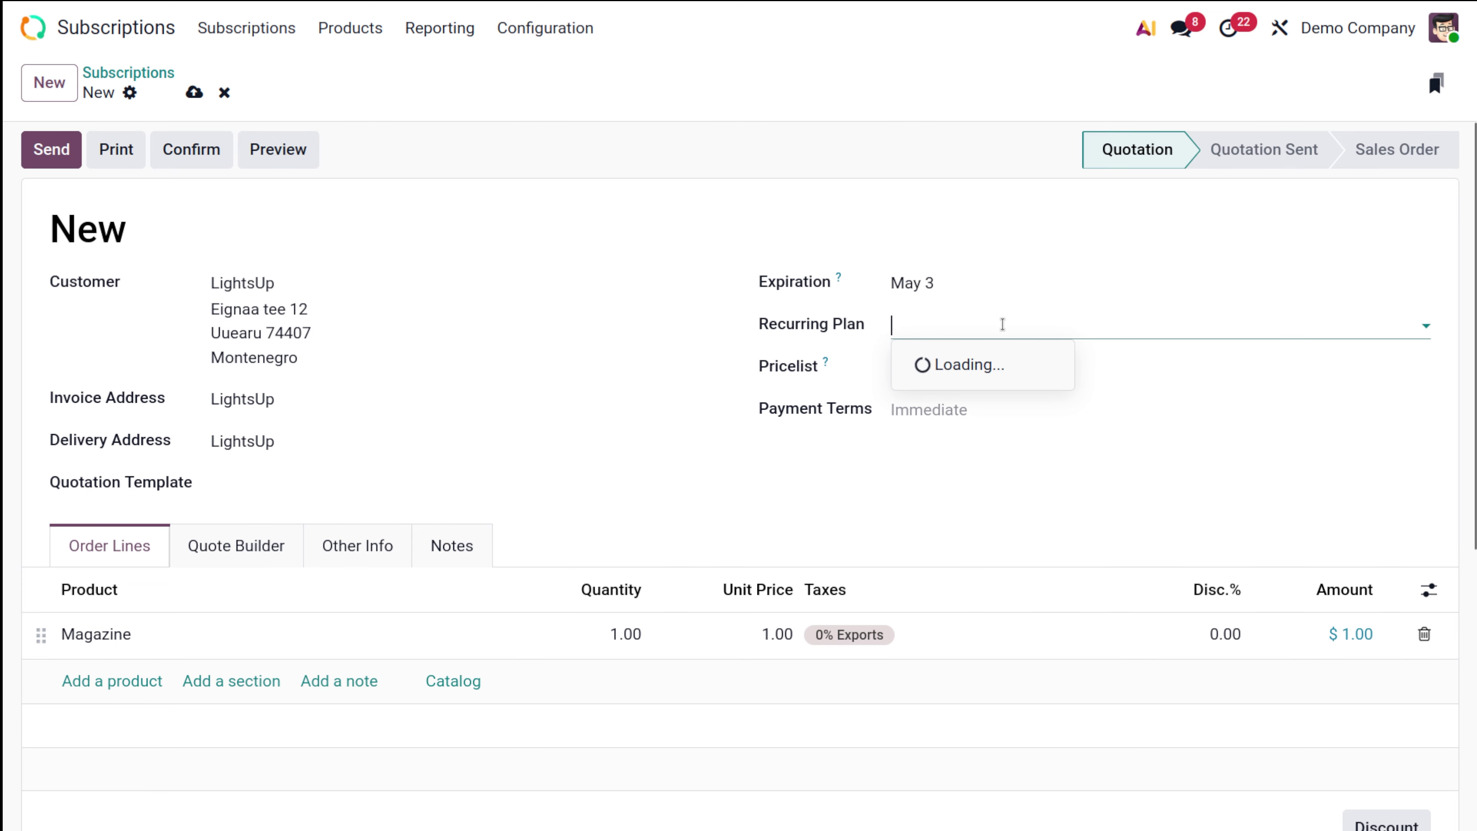
{"action": "left_click", "coordinate": [974, 363]}
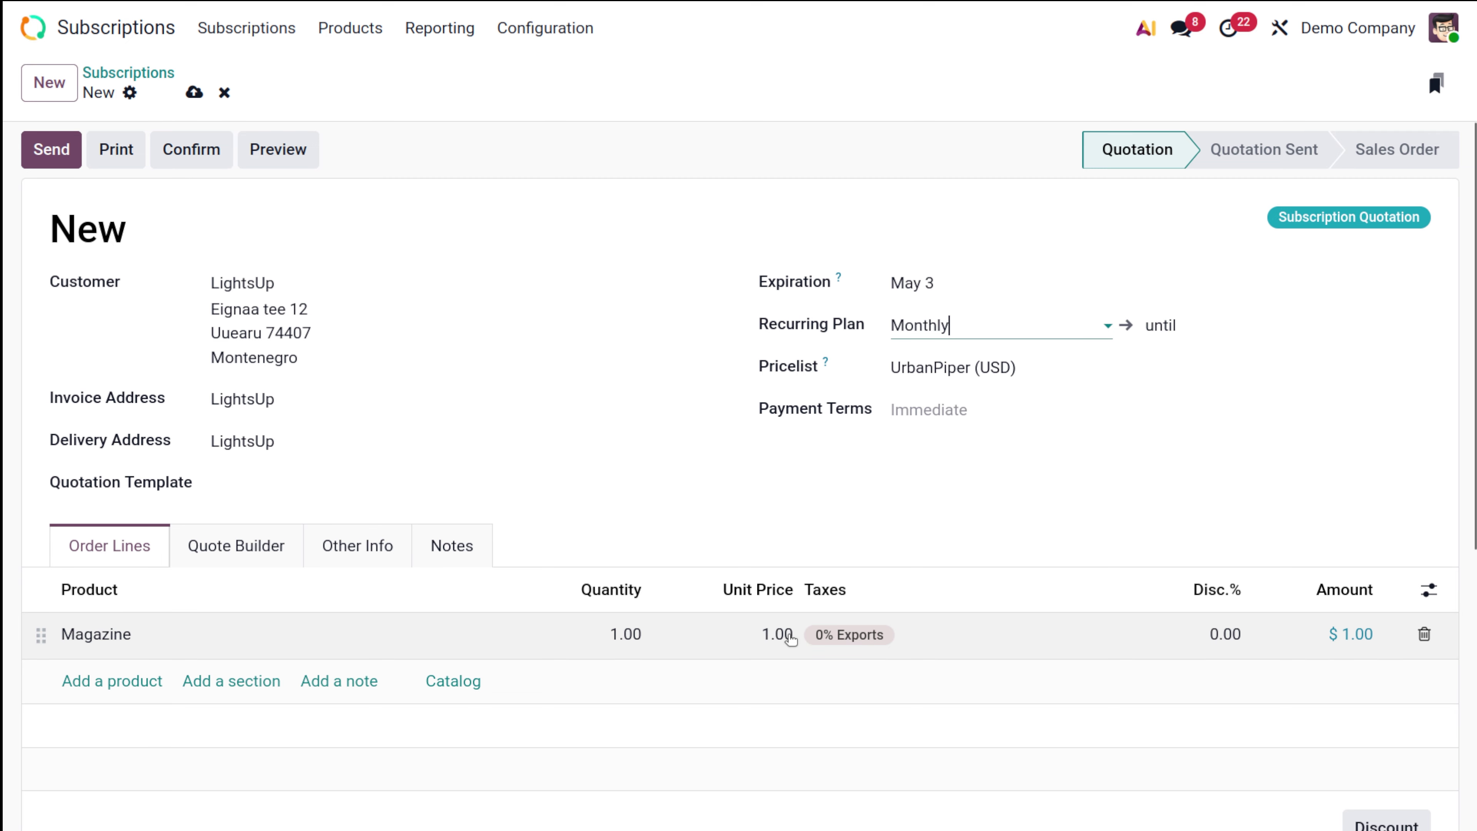
{"action": "left_click", "coordinate": [1326, 637]}
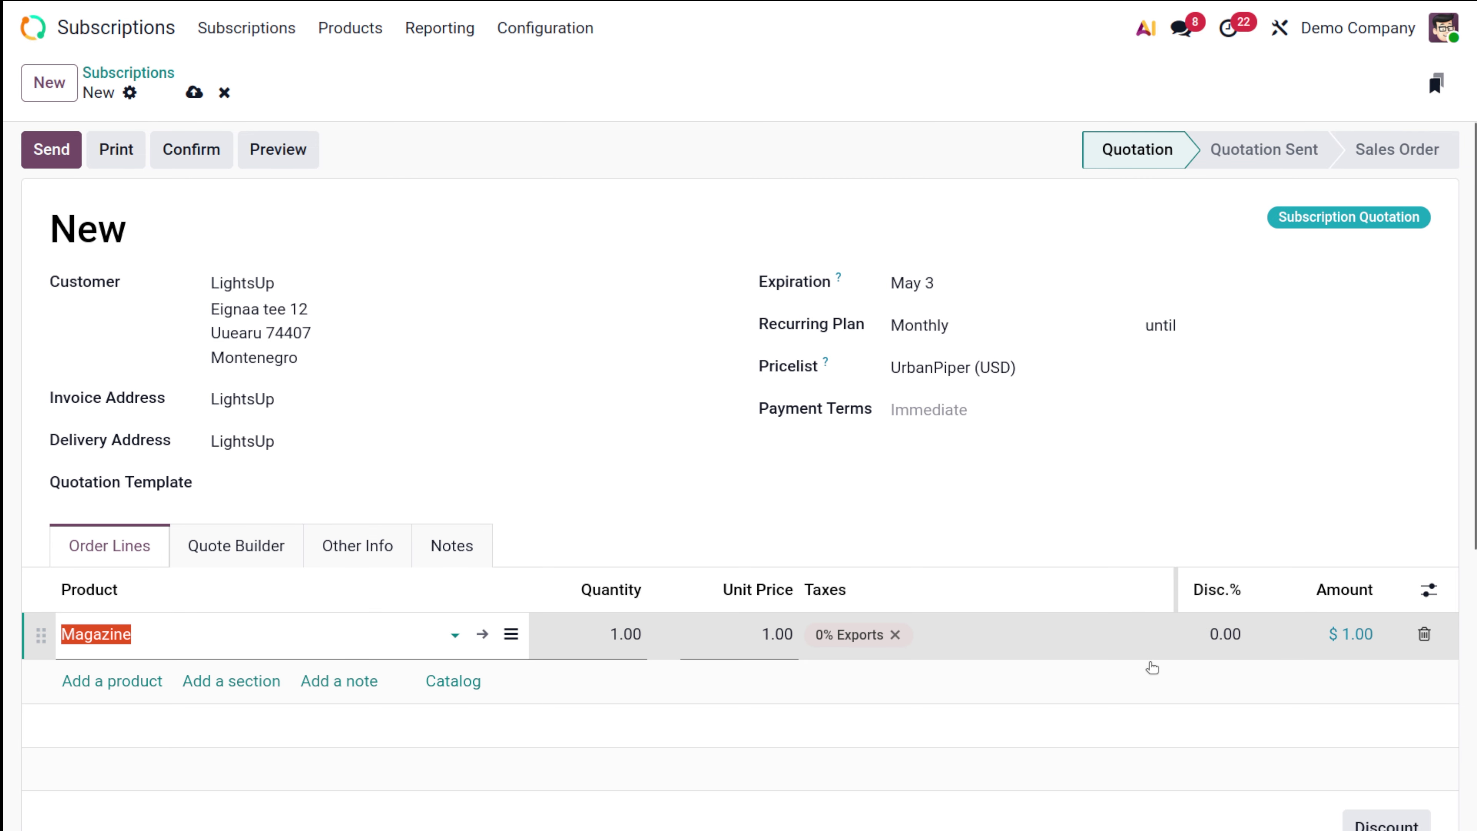
{"action": "left_click", "coordinate": [1424, 635]}
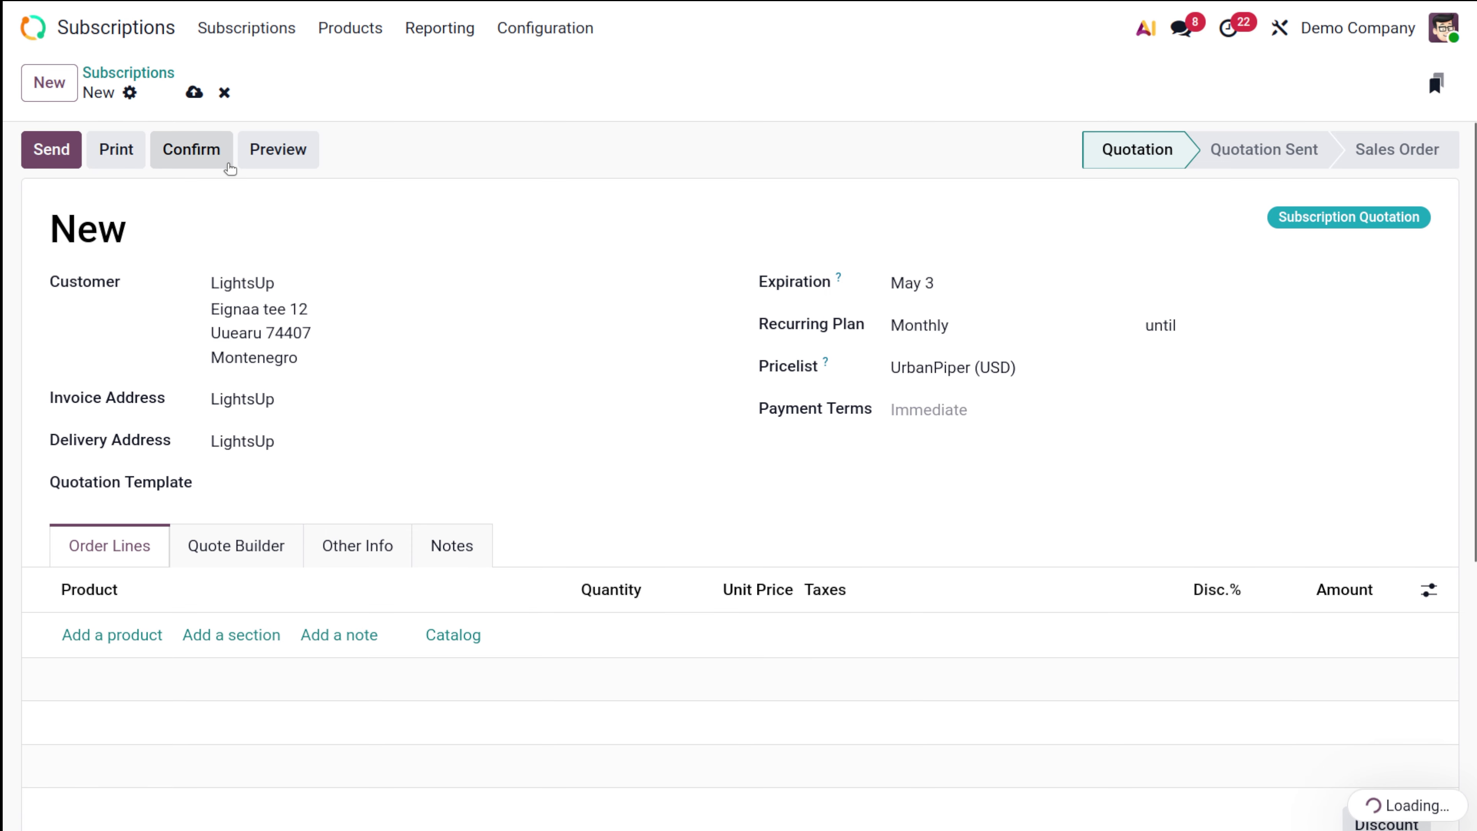
{"action": "left_click", "coordinate": [224, 92]}
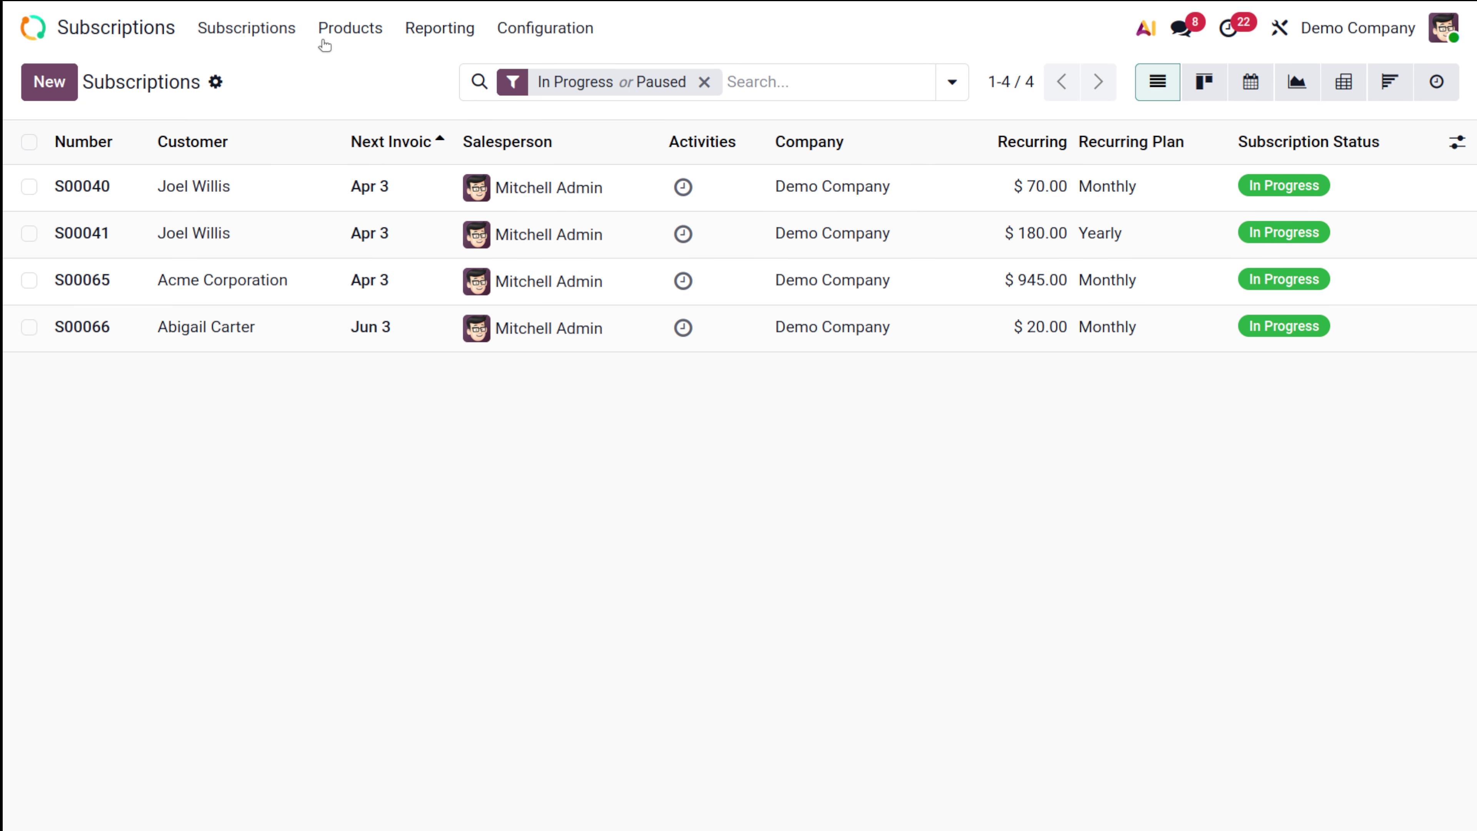
Step: Set the Magazine product's sales price to $10 and save the product
{"action": "left_click", "coordinate": [324, 36]}
{"action": "left_click", "coordinate": [365, 73]}
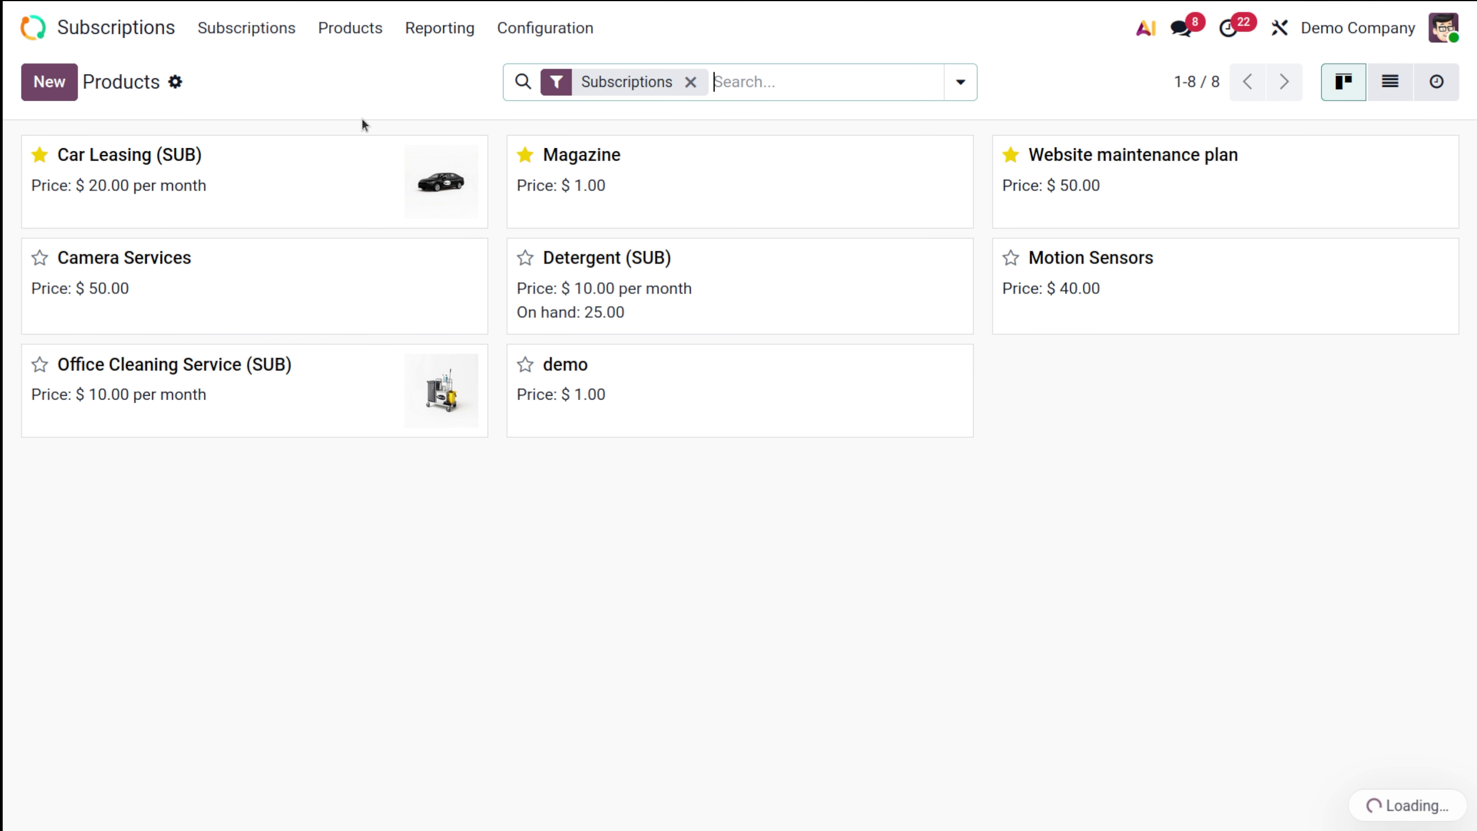
{"action": "left_click", "coordinate": [656, 216]}
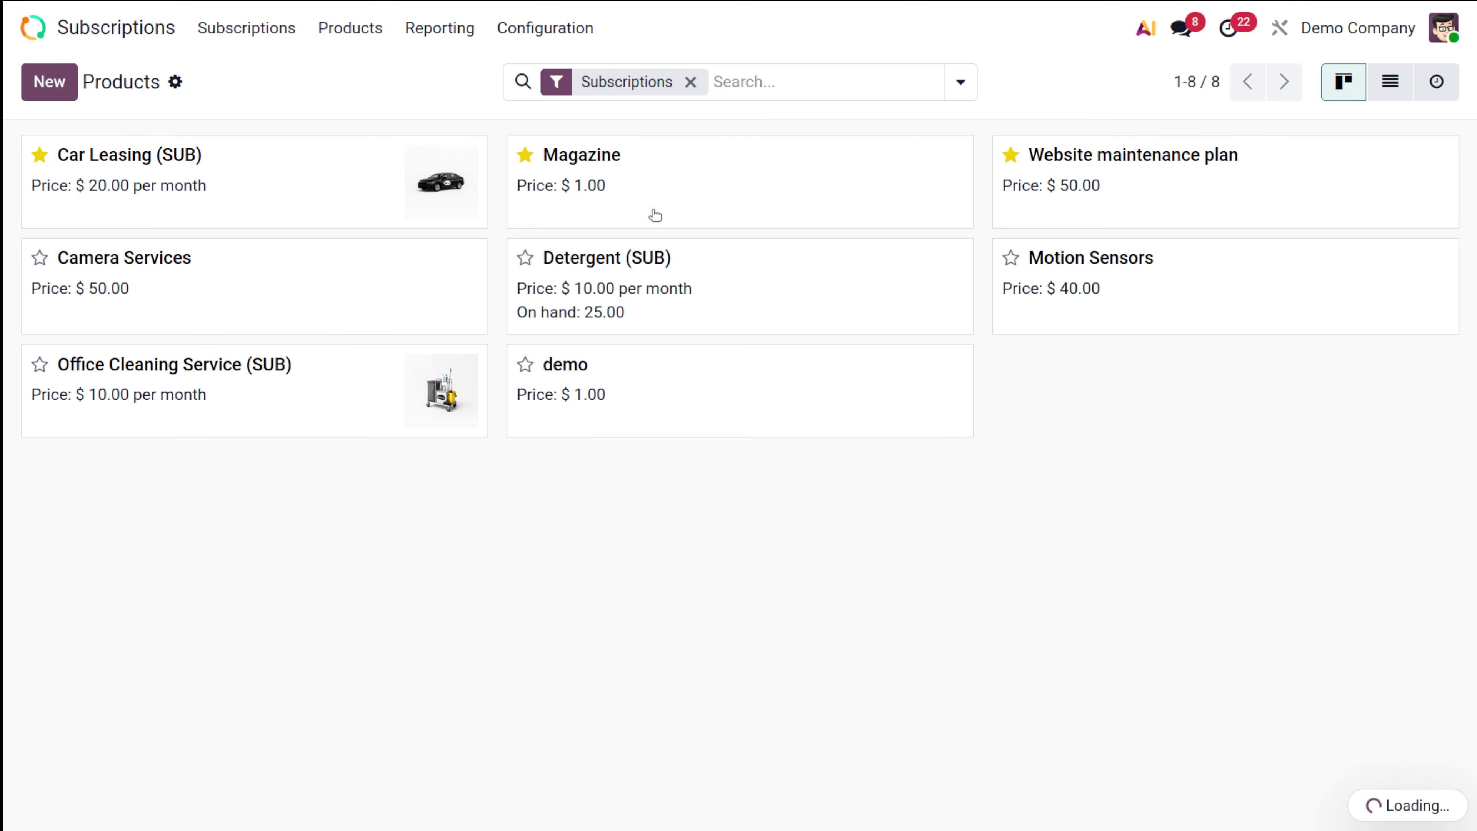
{"action": "left_click", "coordinate": [984, 368]}
{"action": "type", "text": "10"}
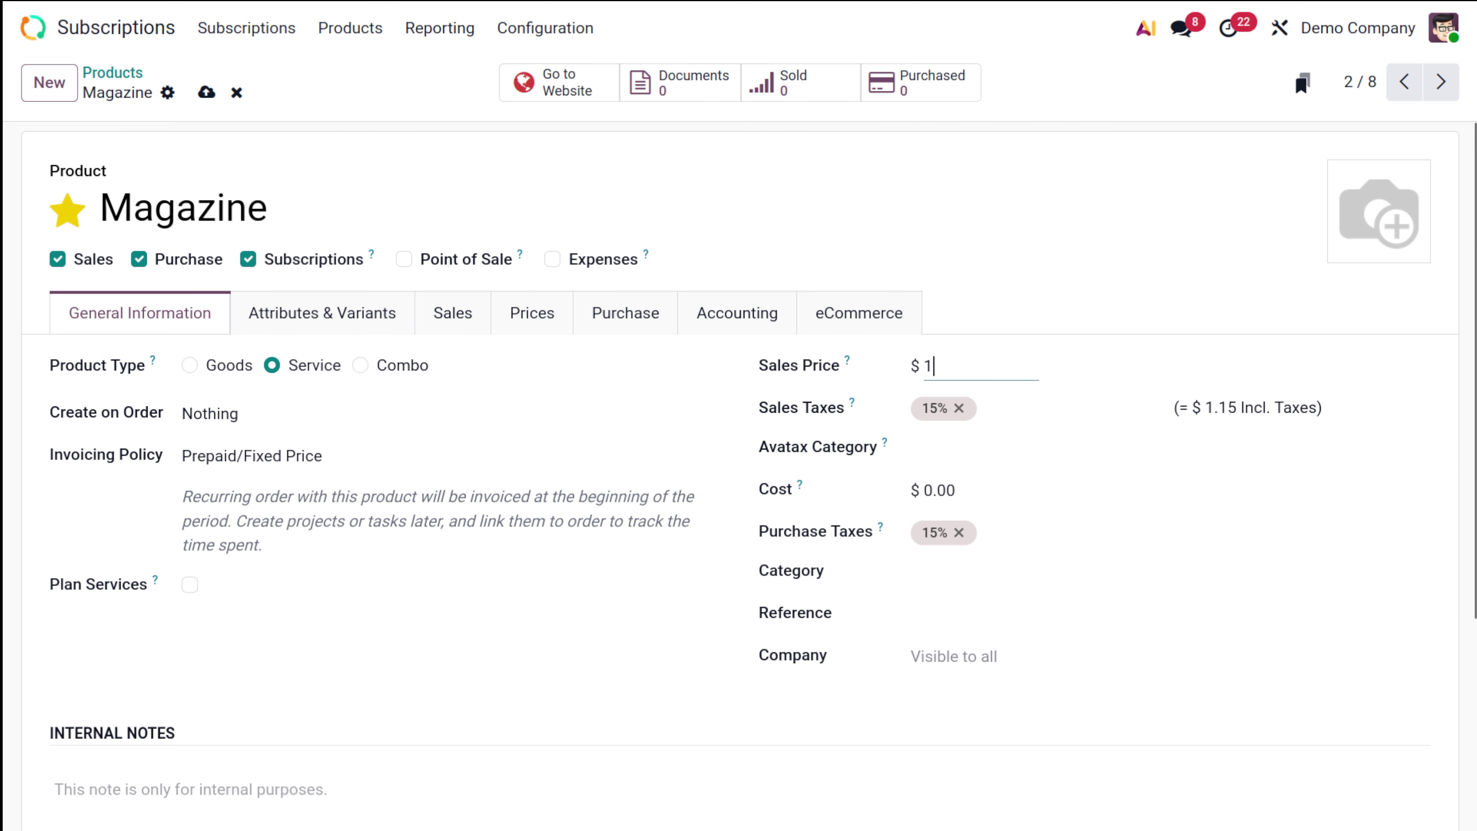
{"action": "left_click", "coordinate": [207, 92]}
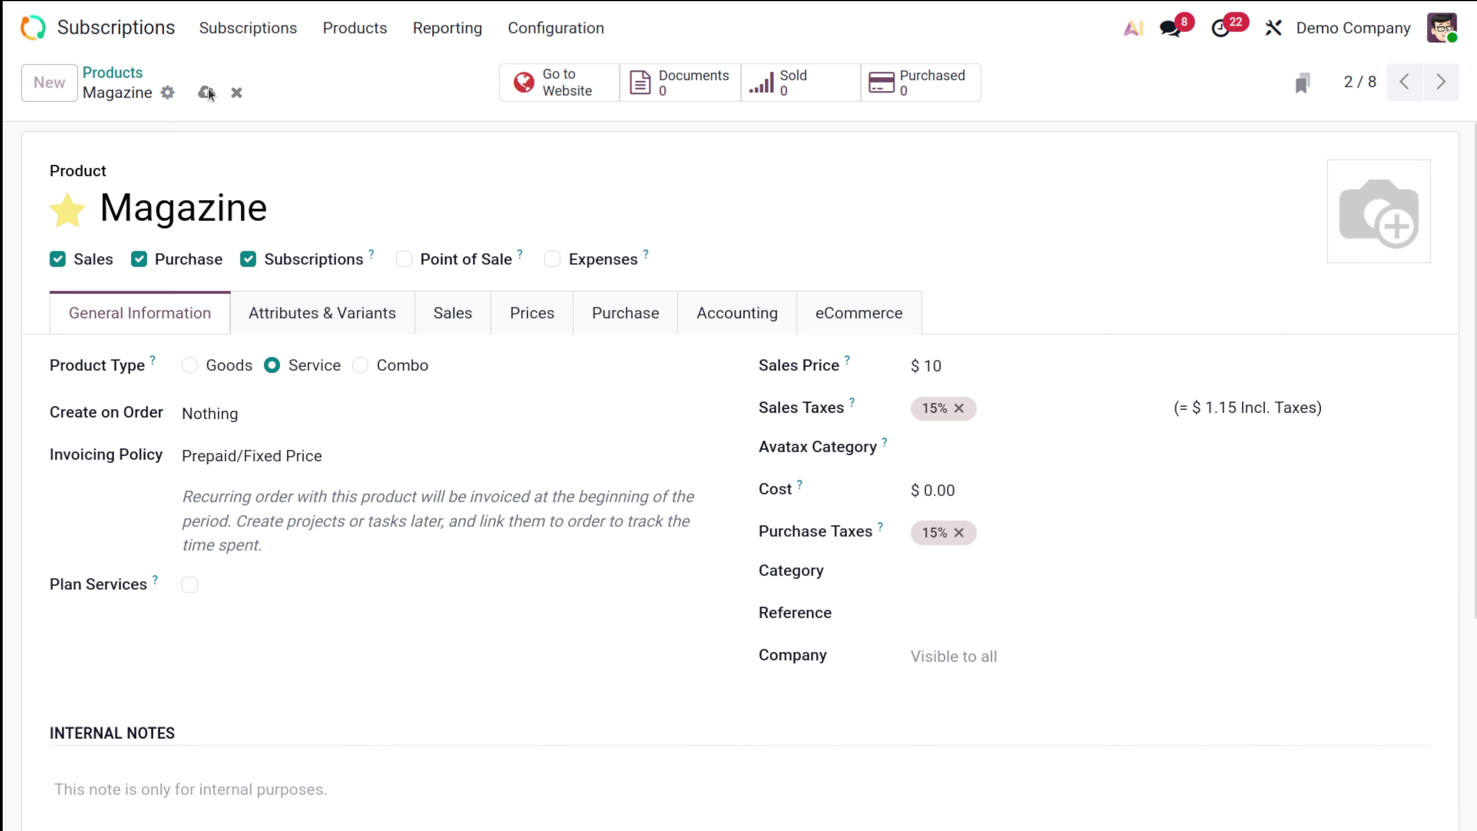
Step: Start a new subscription quotation from the list of subscriptions with OpenWood as the customer
{"action": "left_click", "coordinate": [257, 36]}
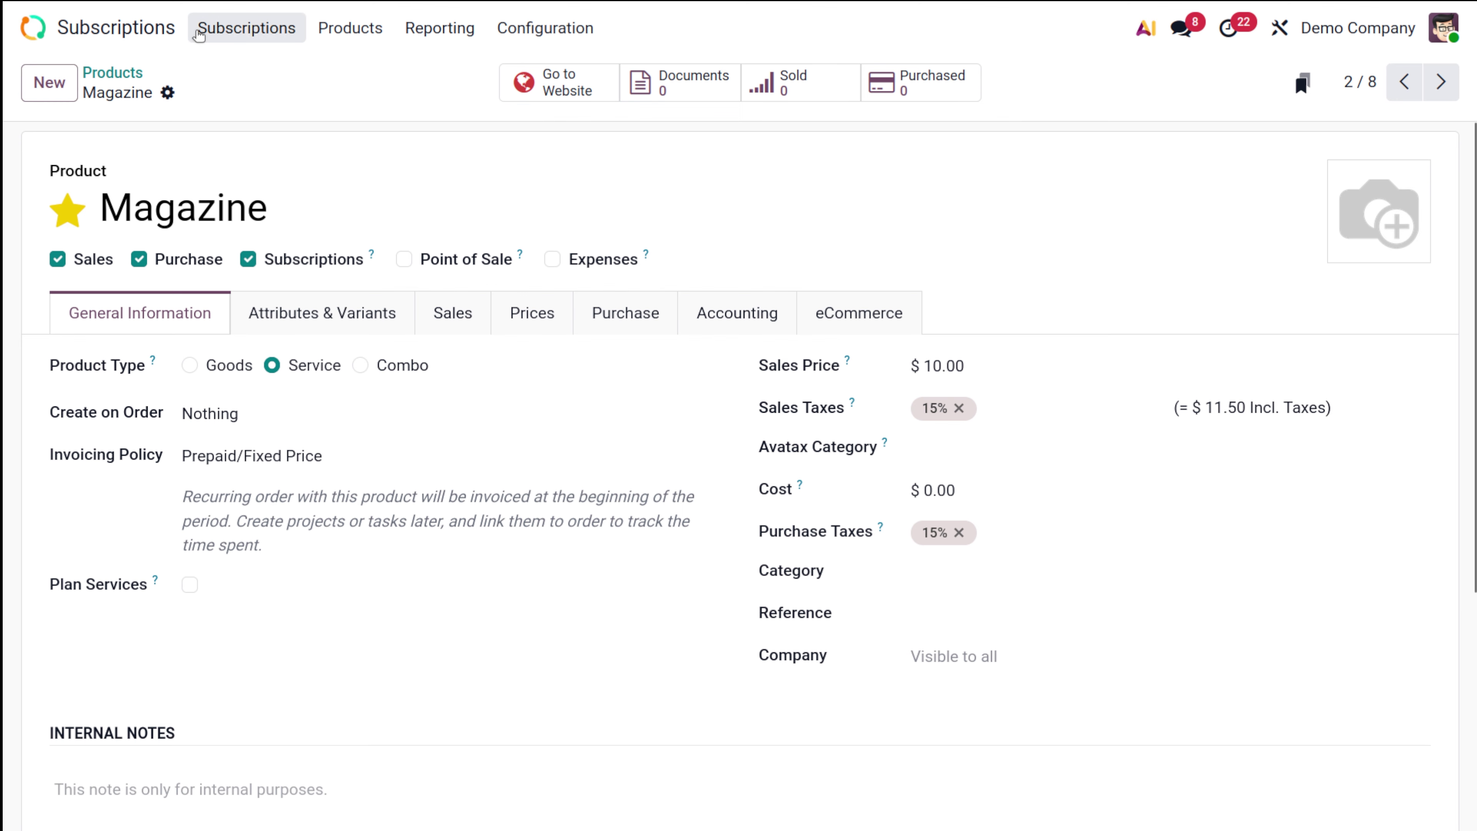
{"action": "left_click", "coordinate": [228, 60]}
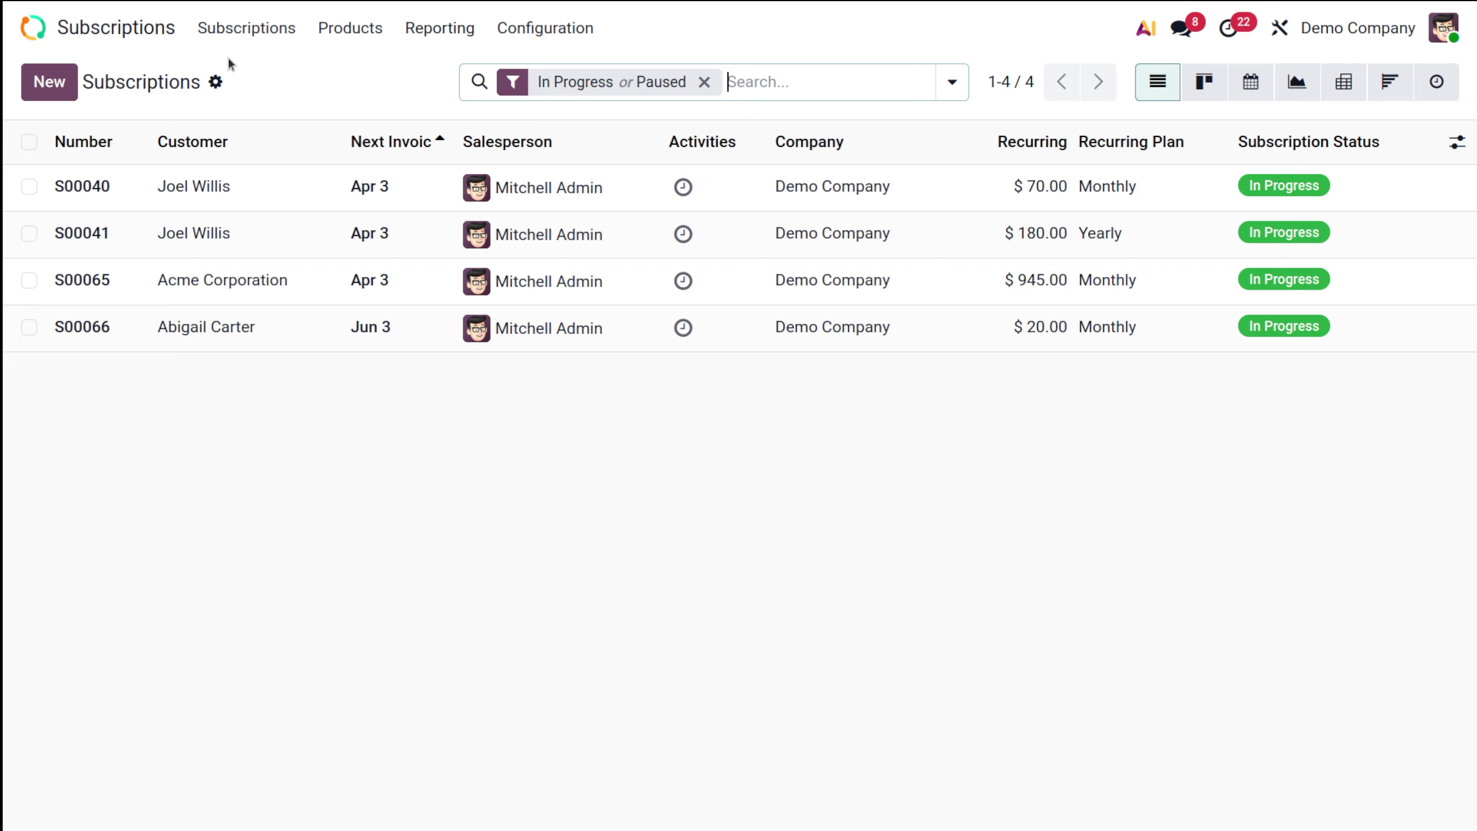
{"action": "left_click", "coordinate": [50, 82]}
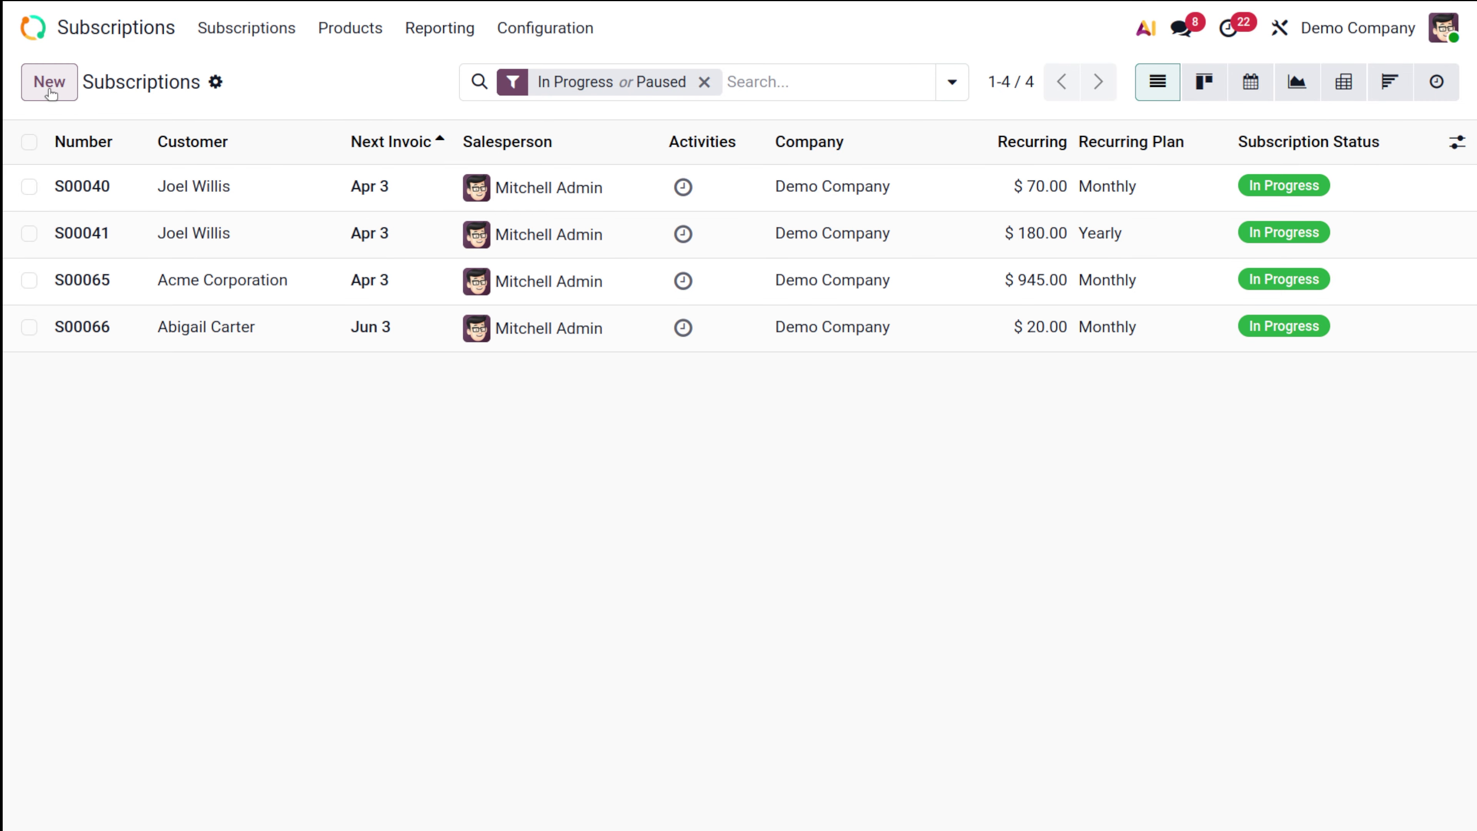
{"action": "left_click", "coordinate": [260, 284]}
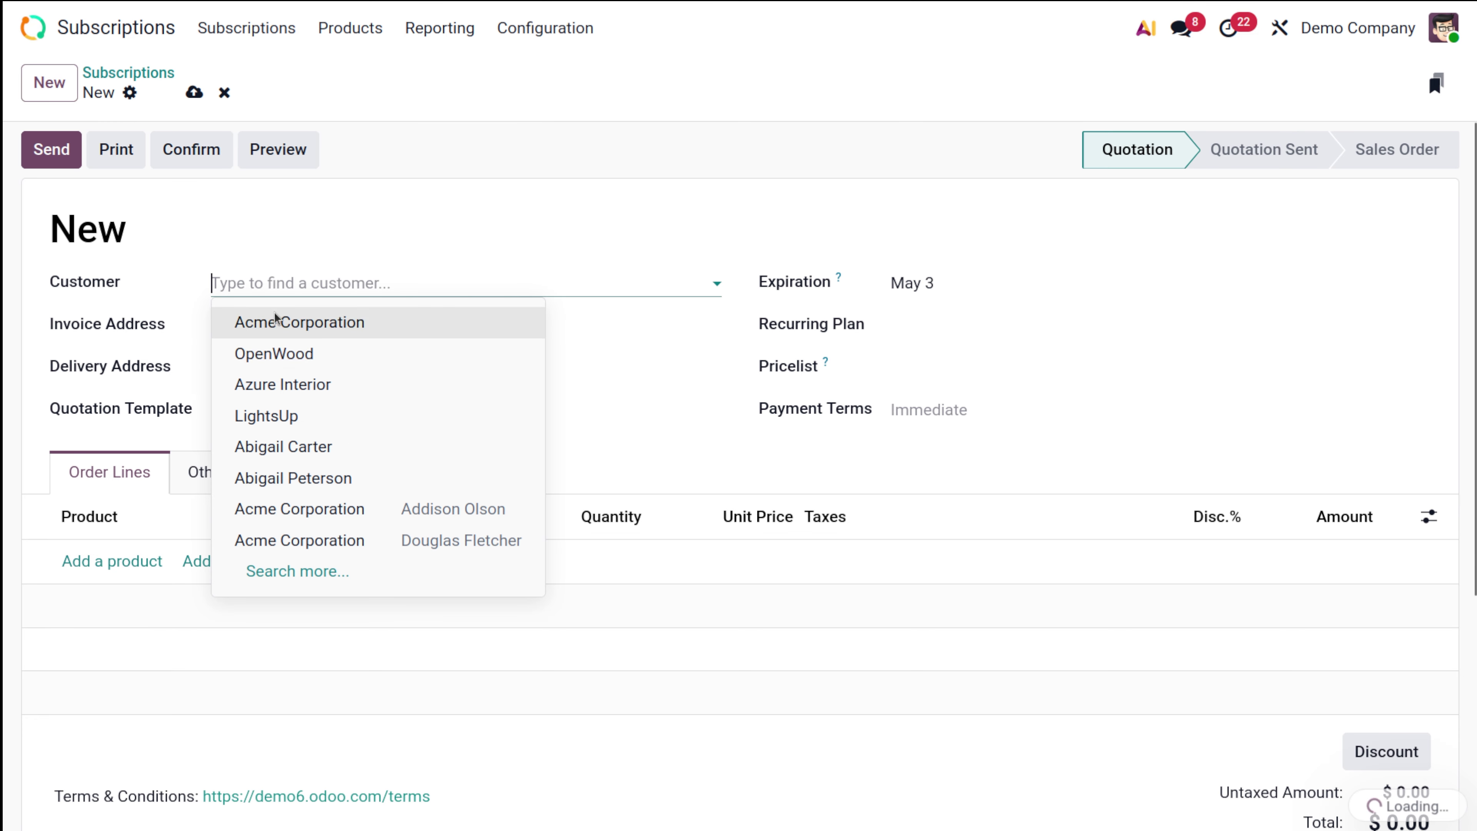
{"action": "left_click", "coordinate": [293, 352]}
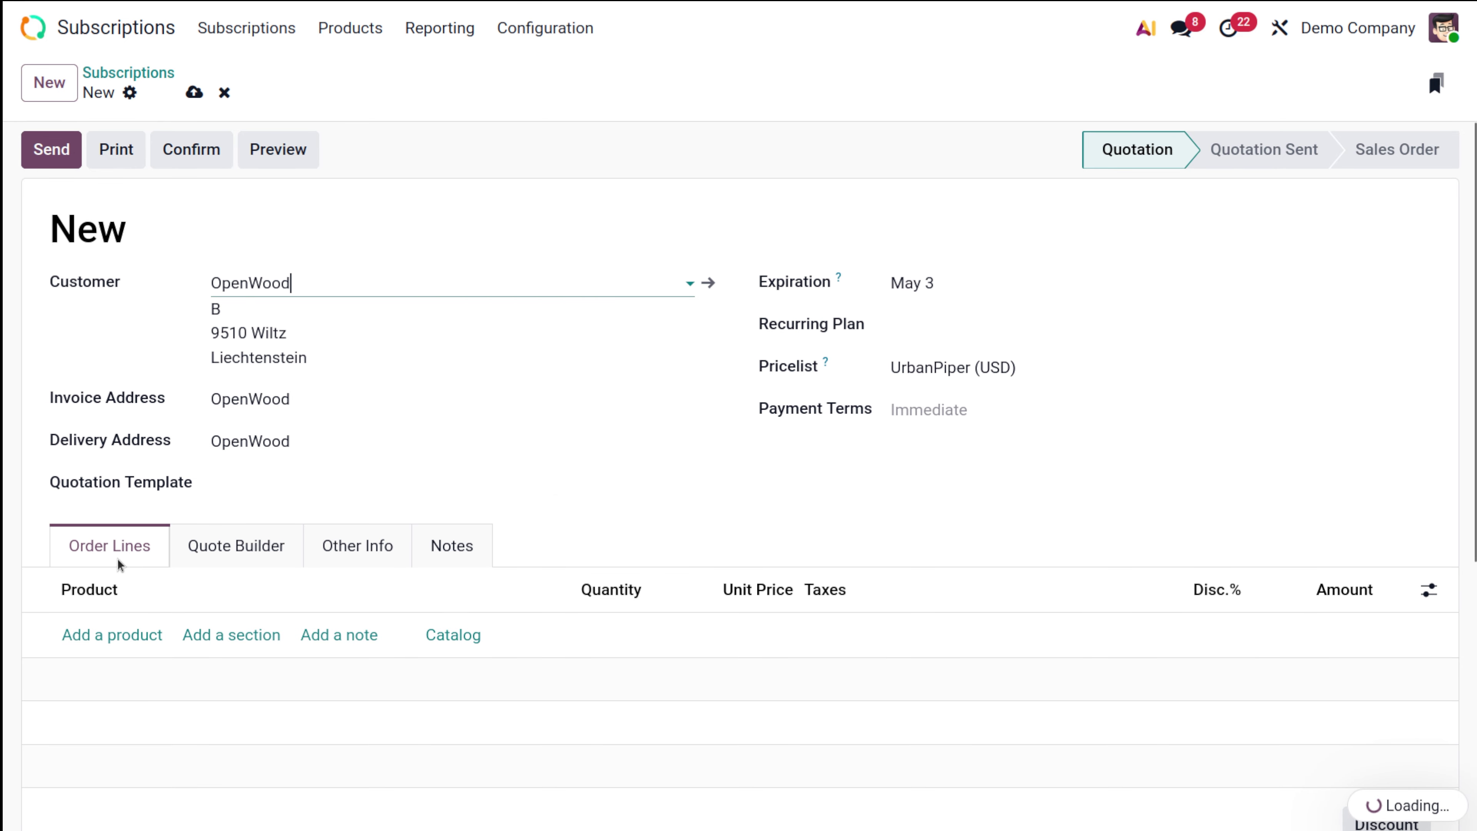
Step: Add the Magazine product to the order lines and set the quotation's recurring plan to Monthly
{"action": "left_click", "coordinate": [137, 632]}
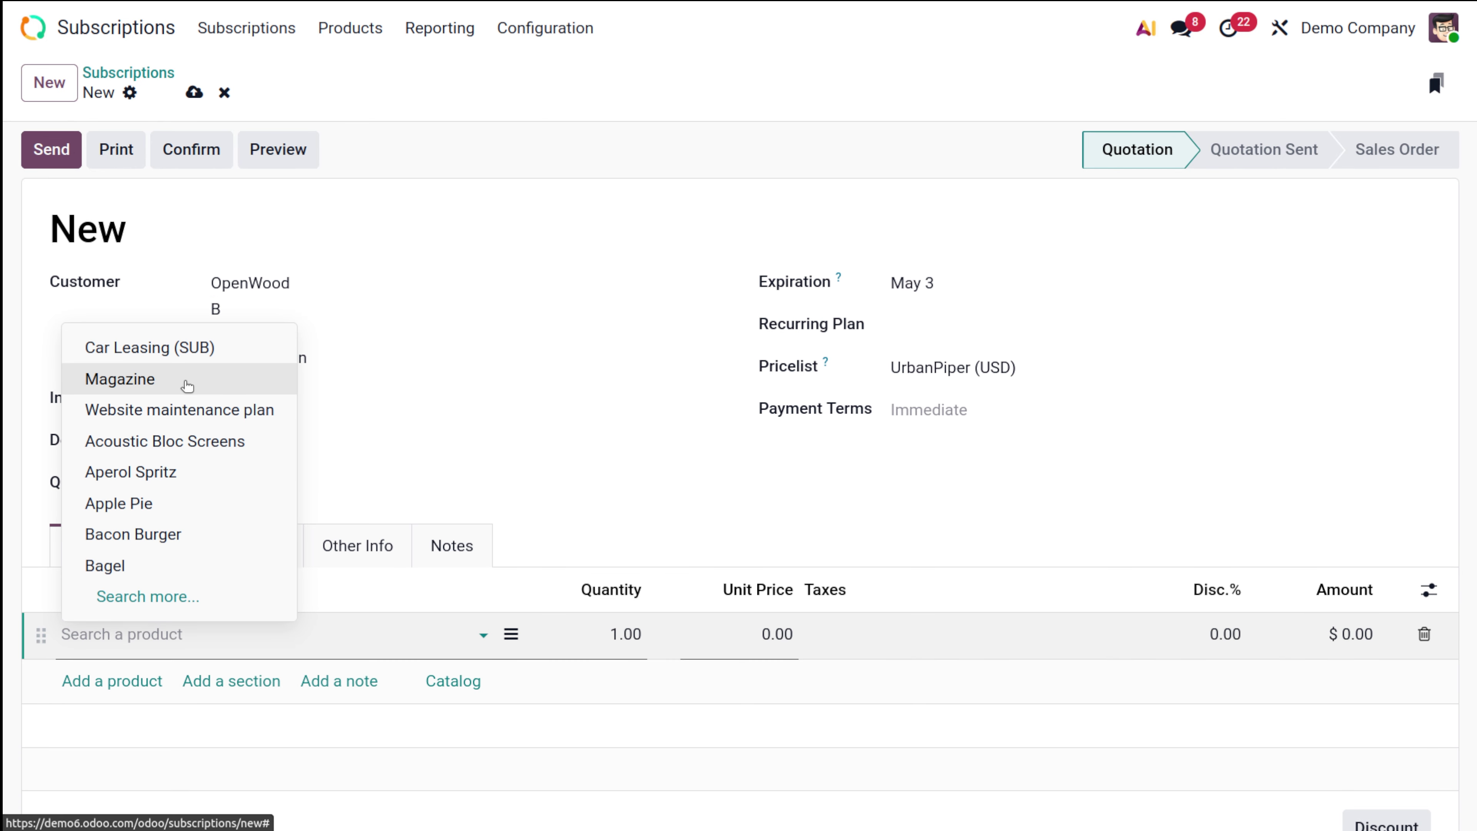
{"action": "left_click", "coordinate": [184, 384]}
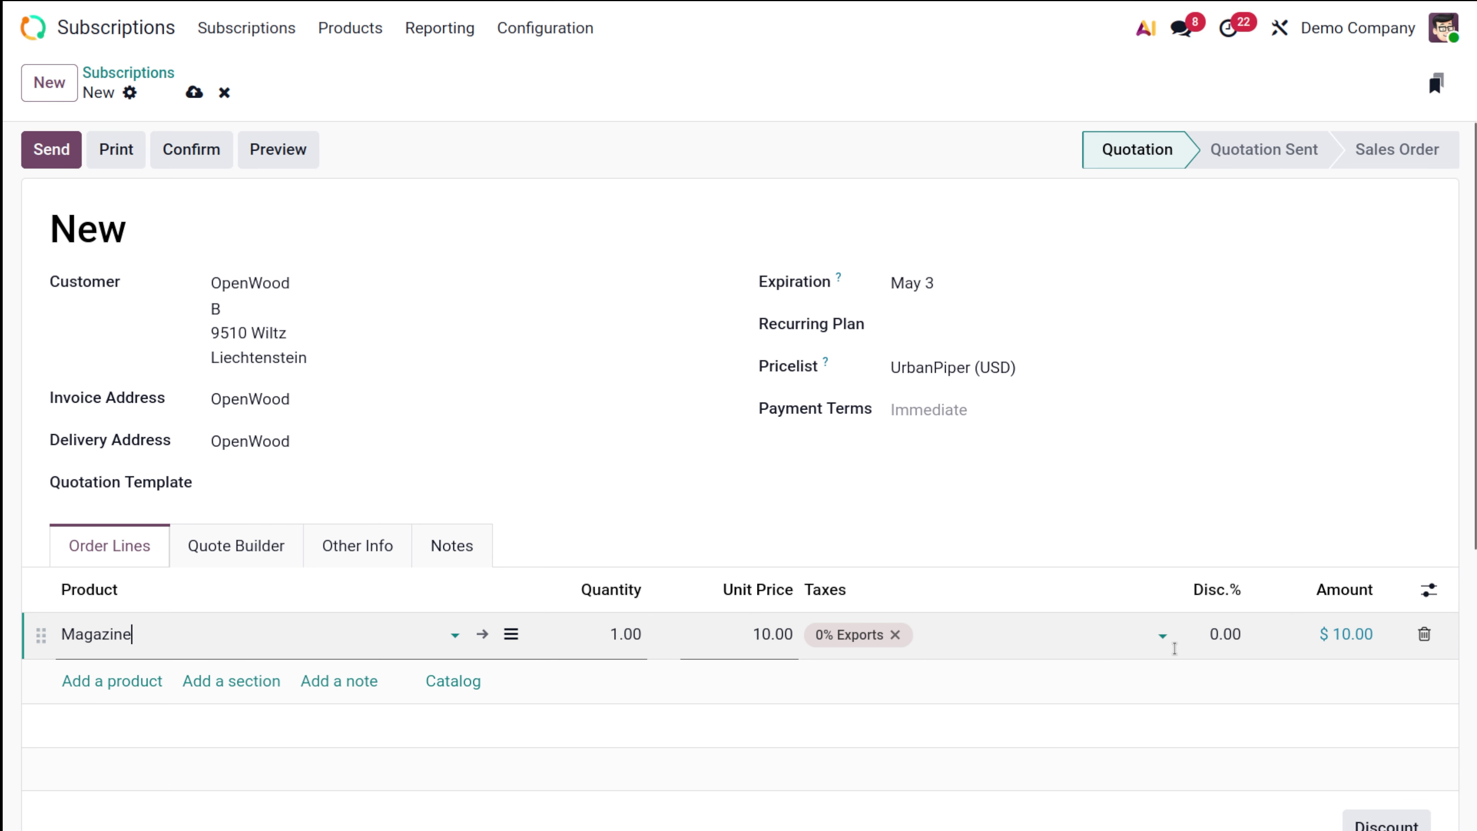
{"action": "left_click", "coordinate": [1060, 327]}
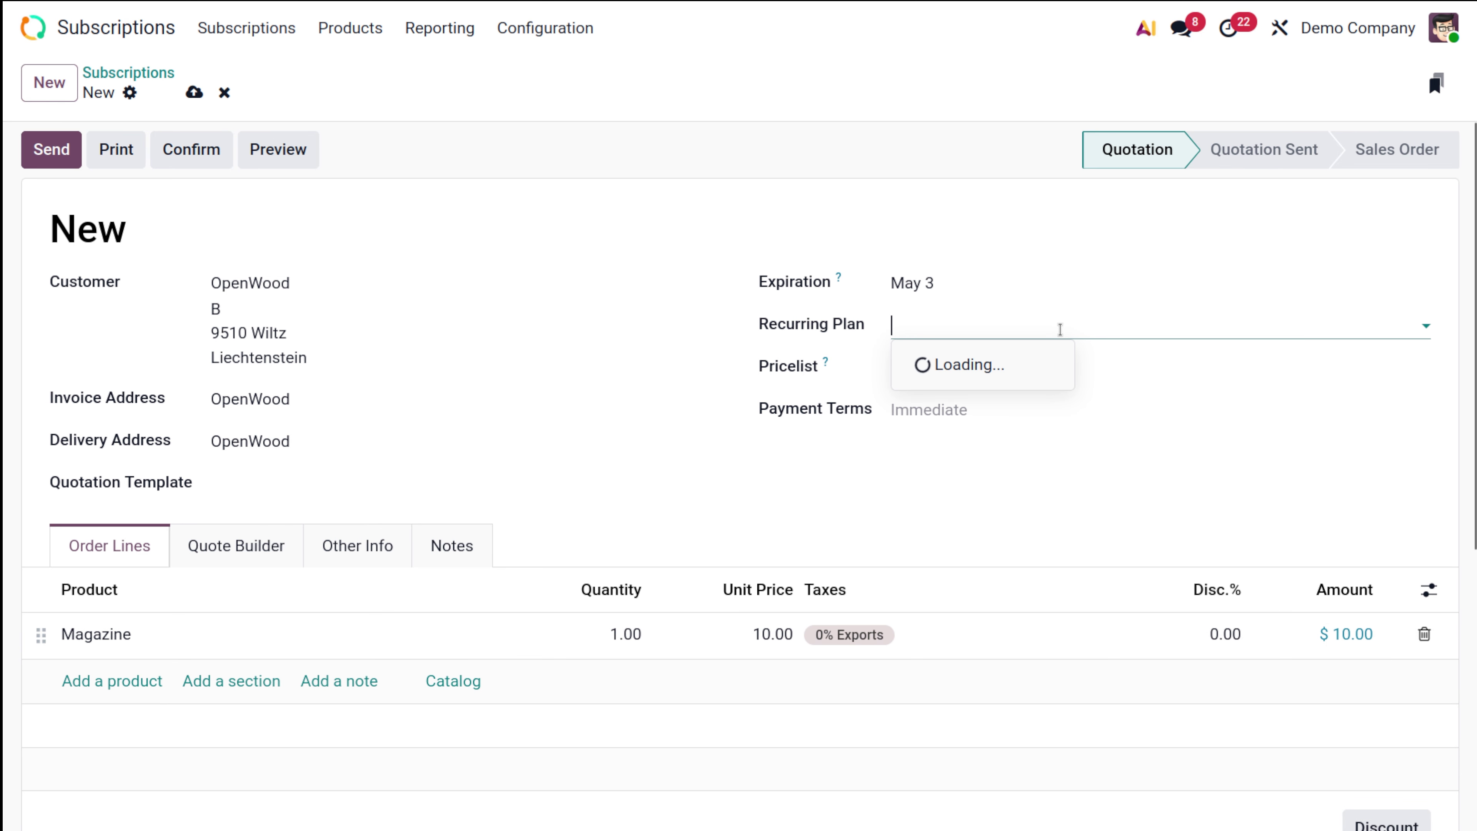
{"action": "left_click", "coordinate": [1030, 363]}
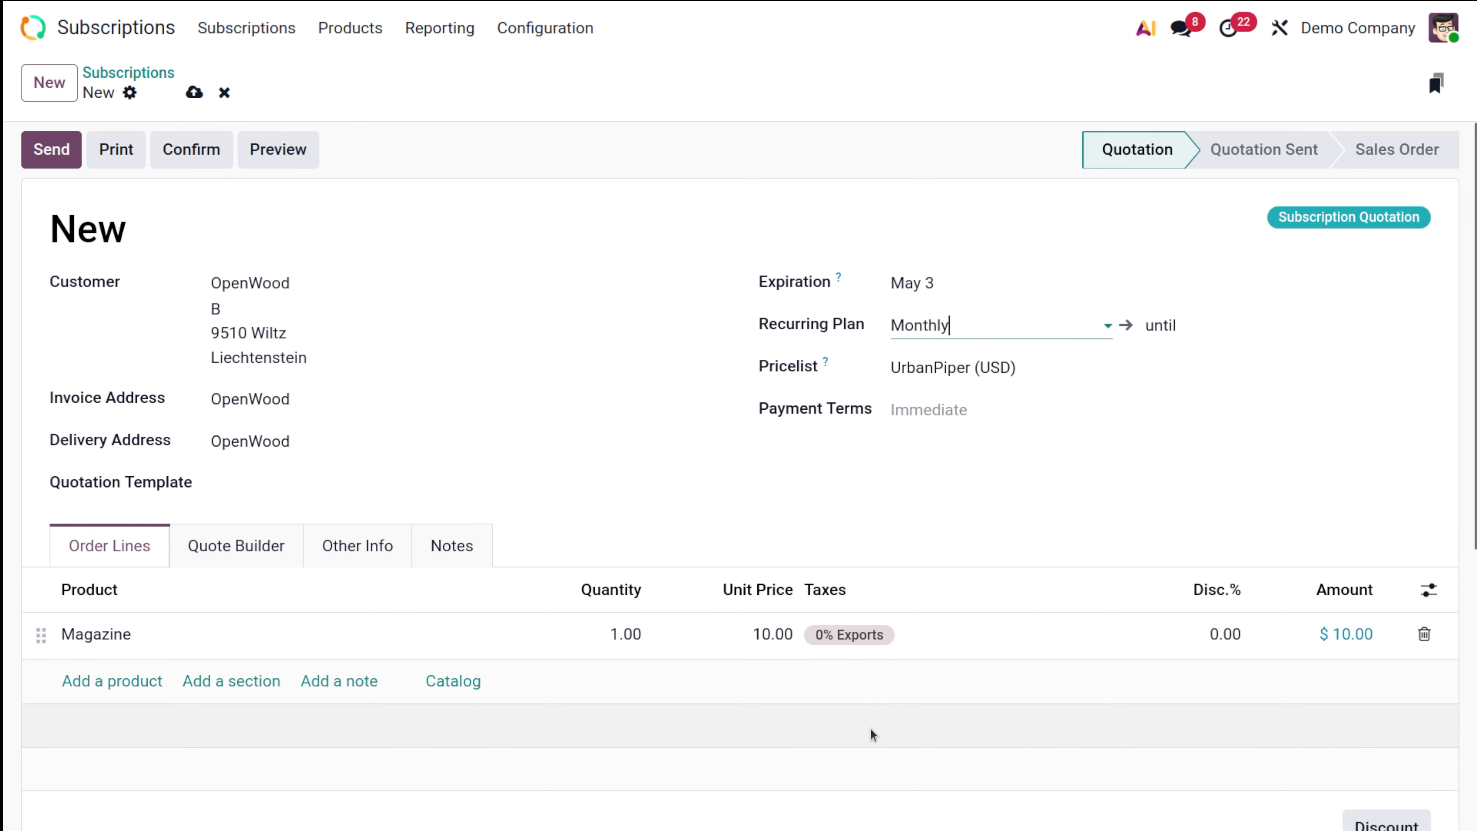
Step: Confirm the OpenWood subscription quotation, and create and post a regular invoice for it
{"action": "left_click", "coordinate": [208, 167]}
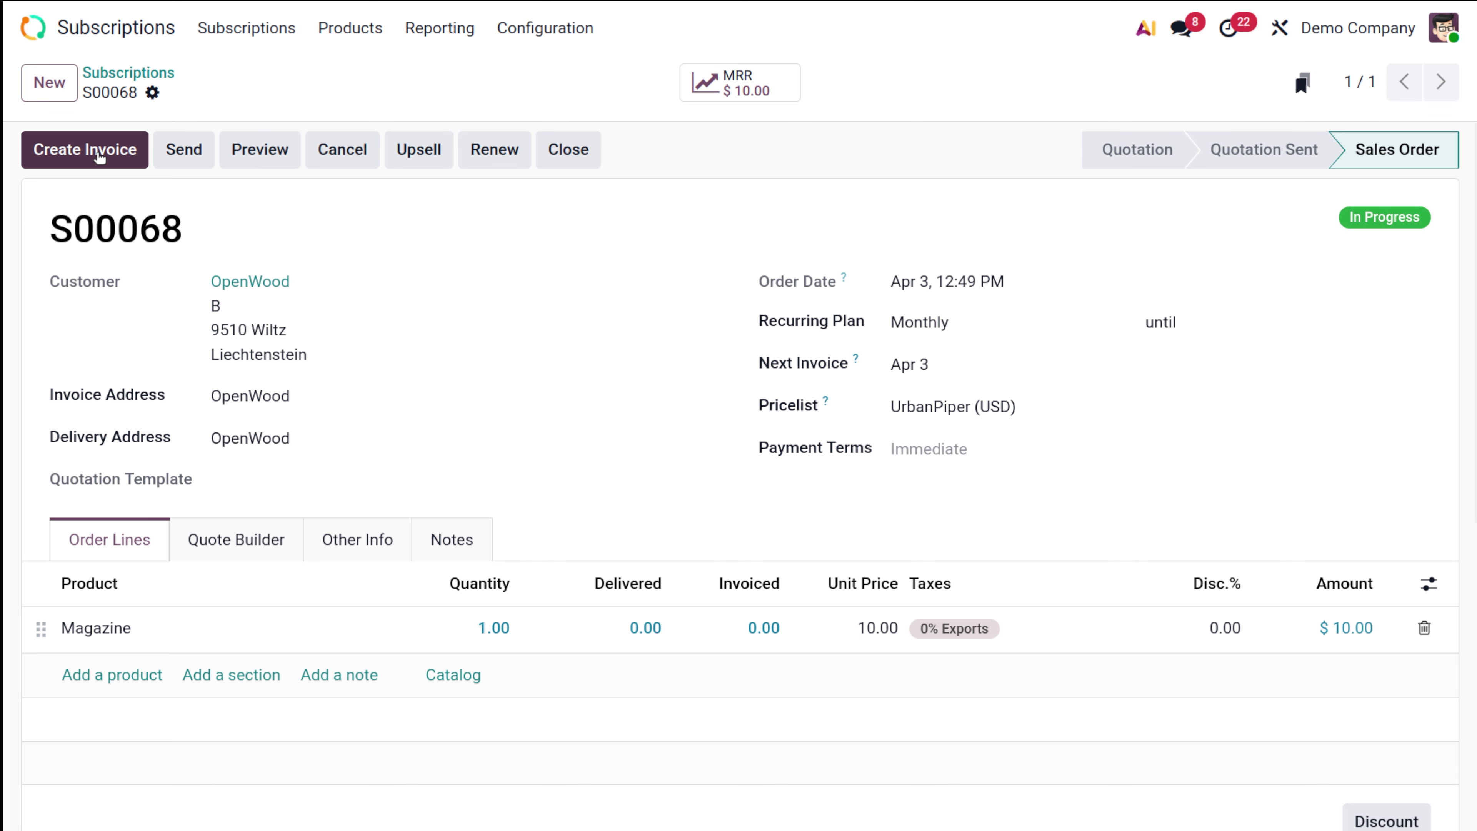
{"action": "left_click", "coordinate": [99, 156]}
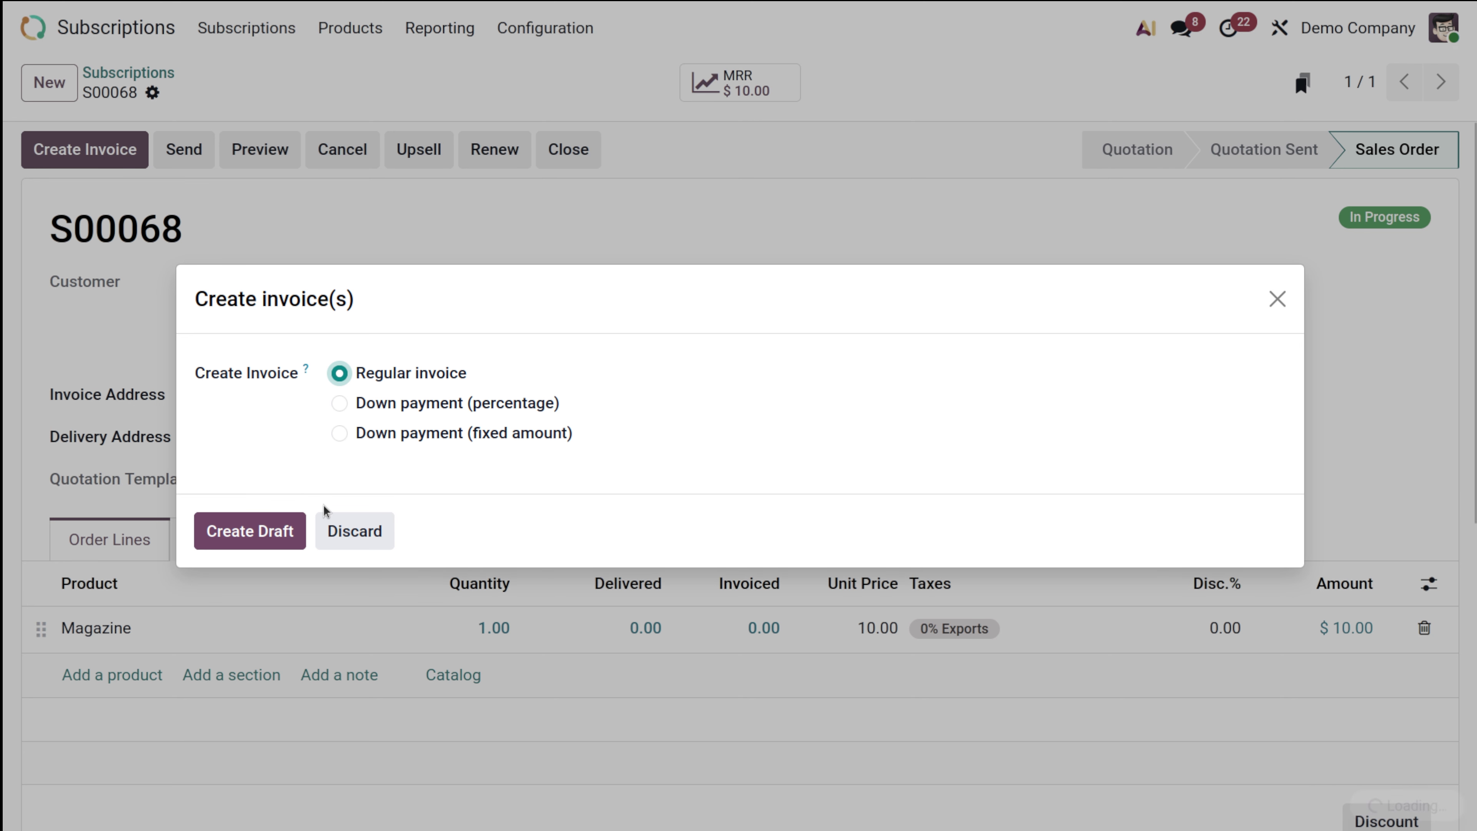
{"action": "left_click", "coordinate": [243, 531]}
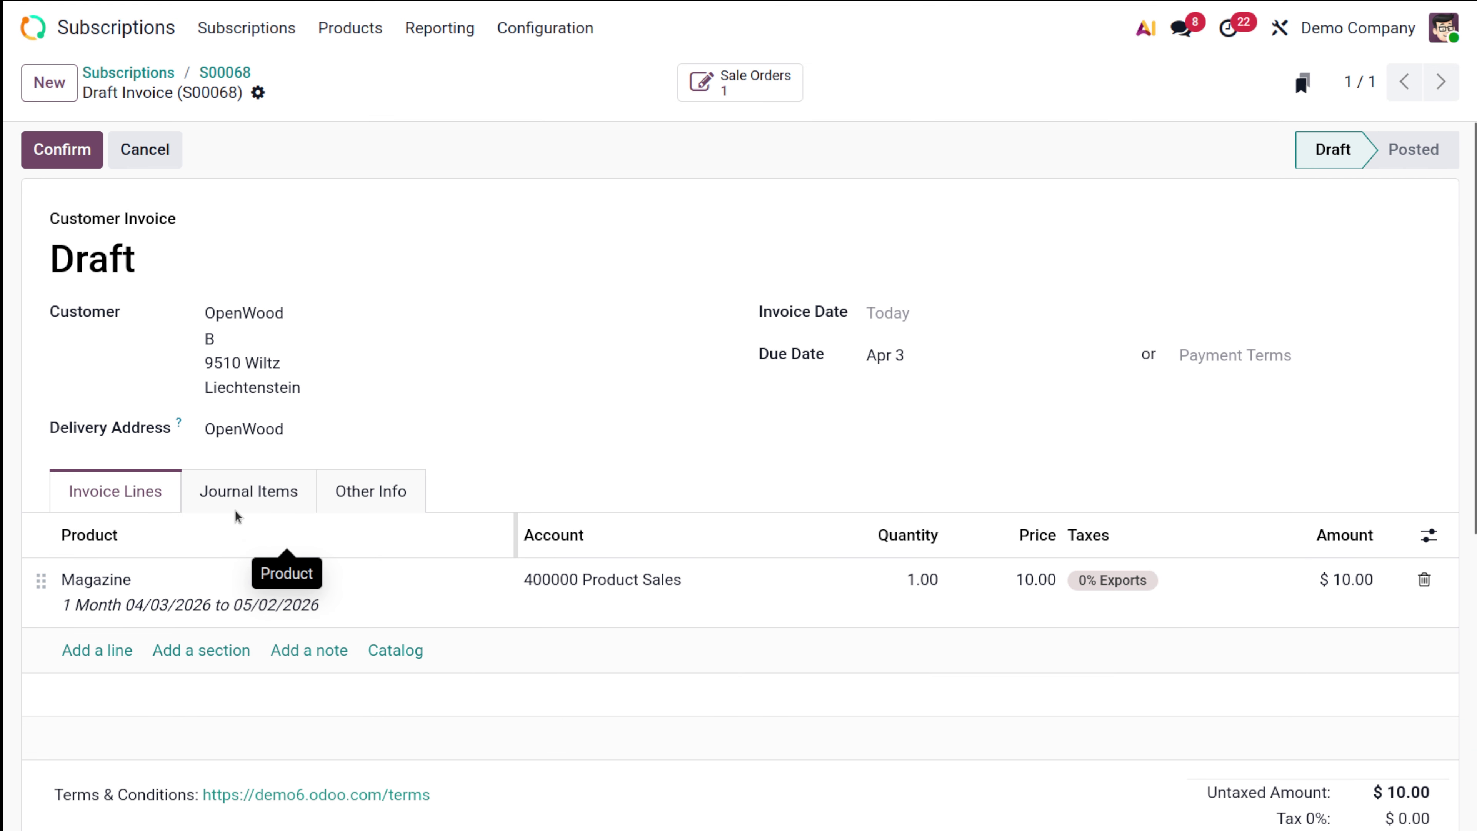
{"action": "left_click", "coordinate": [62, 150]}
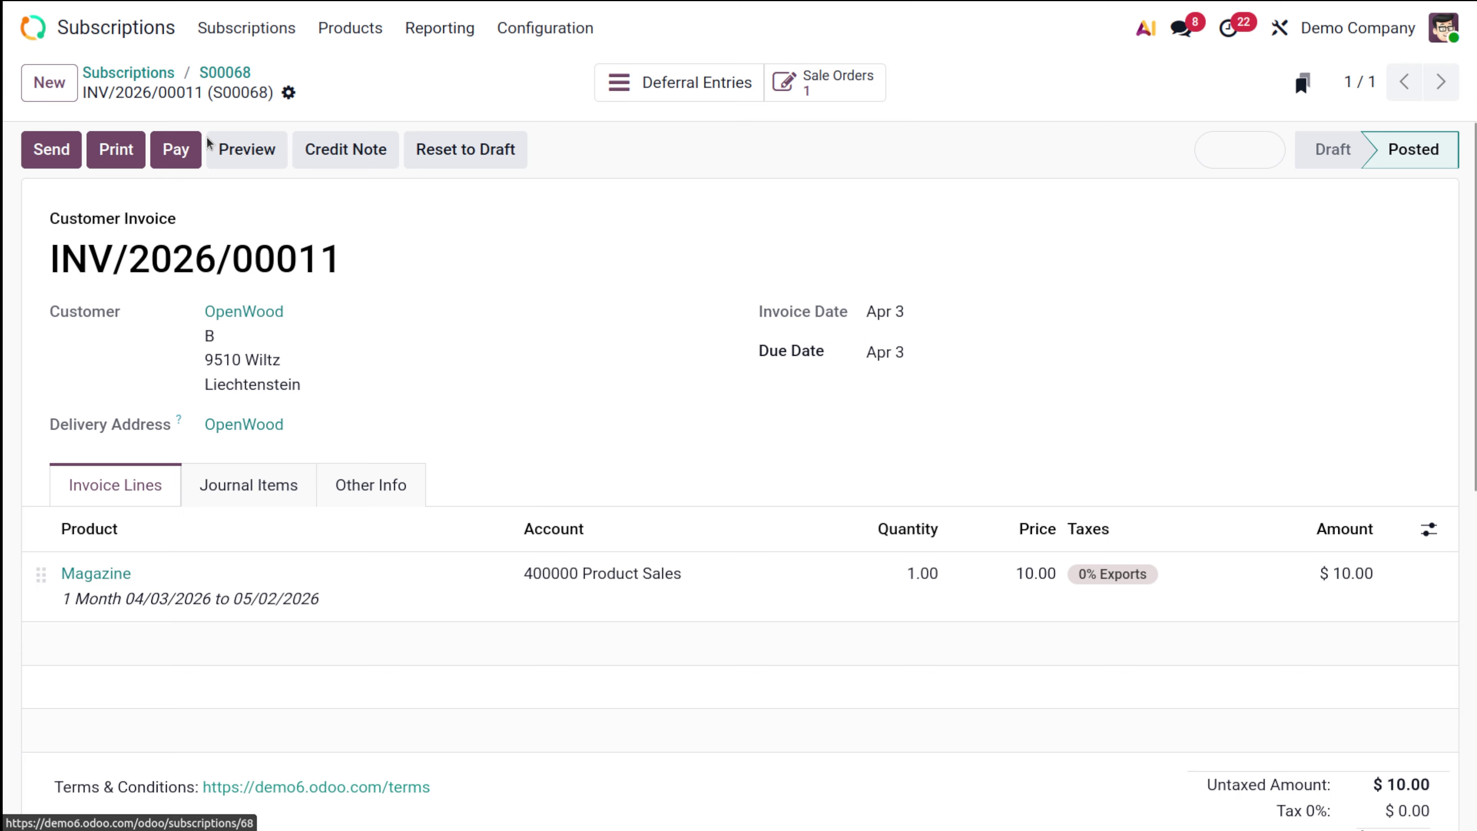
Step: Return from the invoice to the OpenWood subscription order and create a renewal quotation for it
{"action": "left_click", "coordinate": [224, 76]}
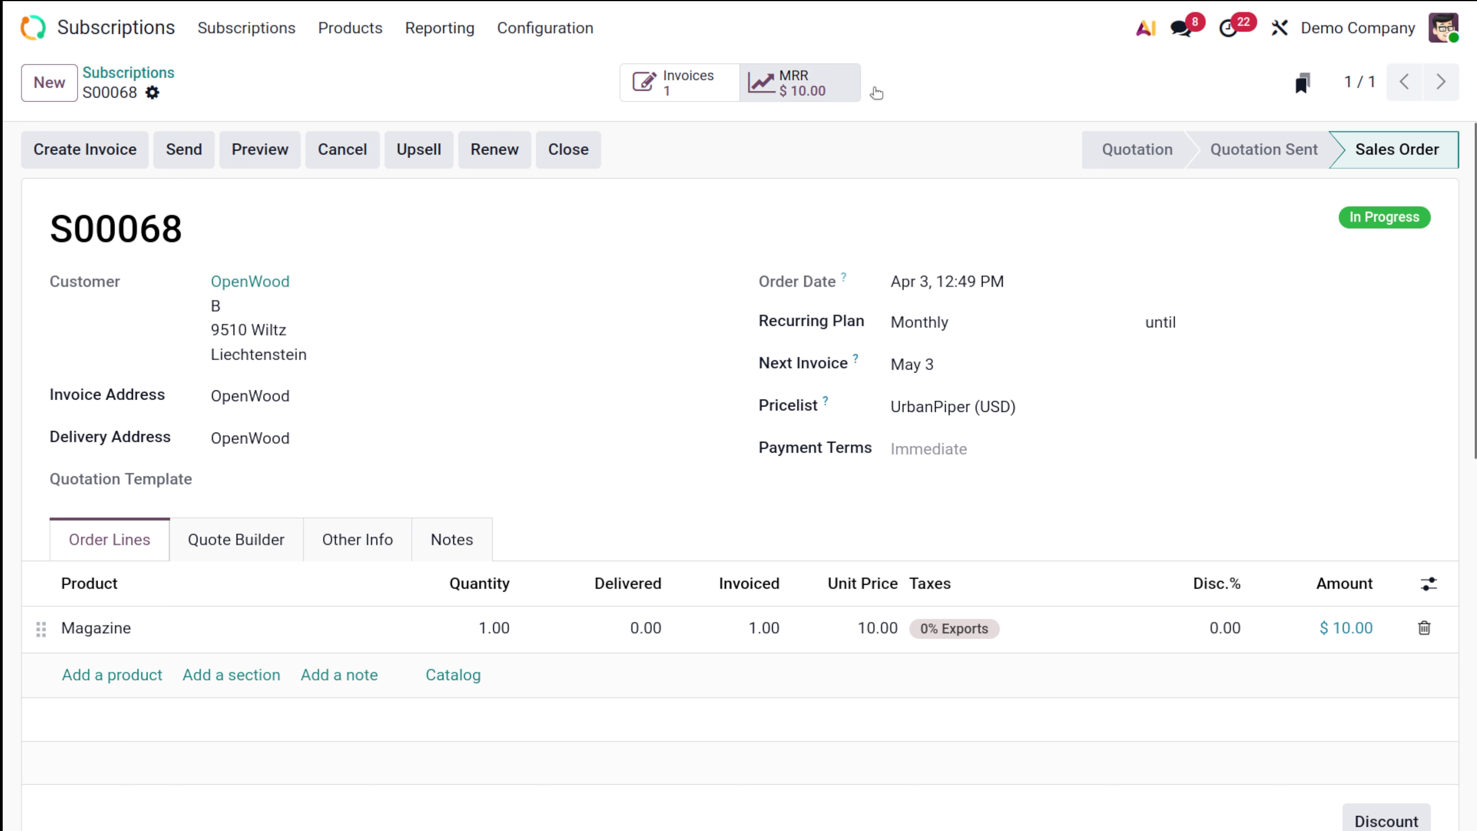
{"action": "left_click", "coordinate": [477, 158]}
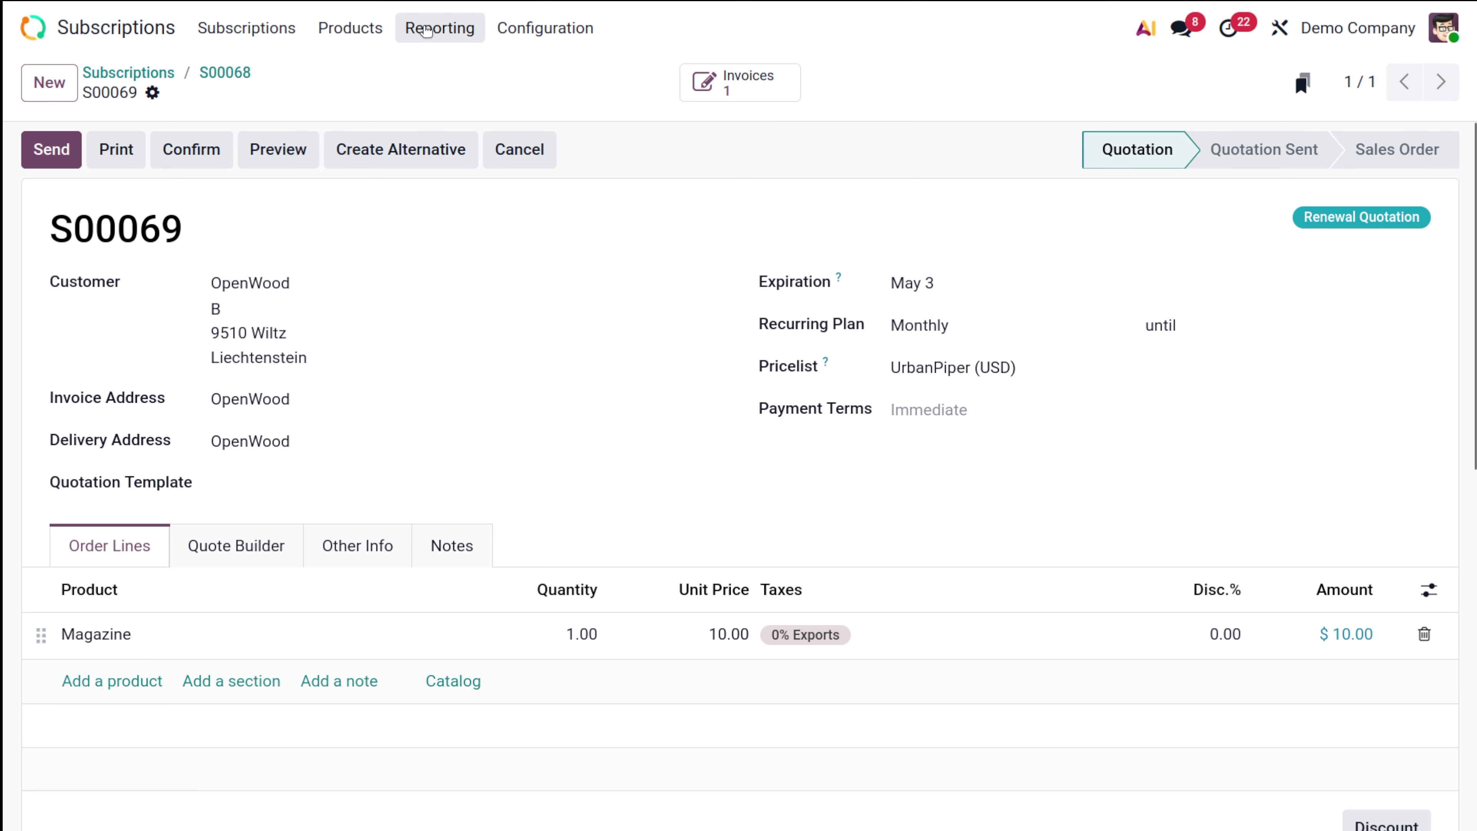
Step: View the Subscriptions analysis report and check which other subscription reports are available
{"action": "left_click", "coordinate": [437, 27]}
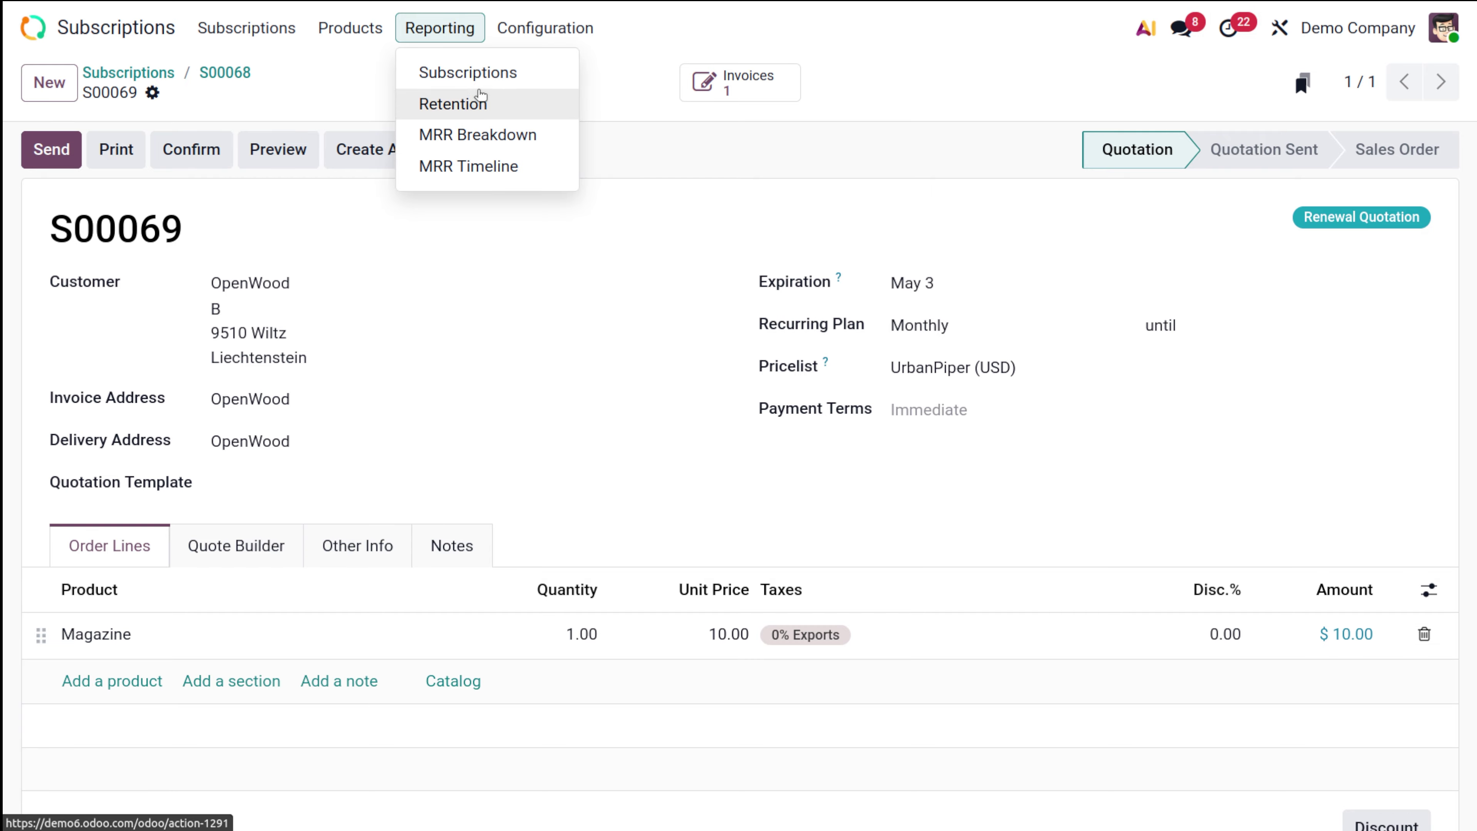
{"action": "left_click", "coordinate": [502, 71]}
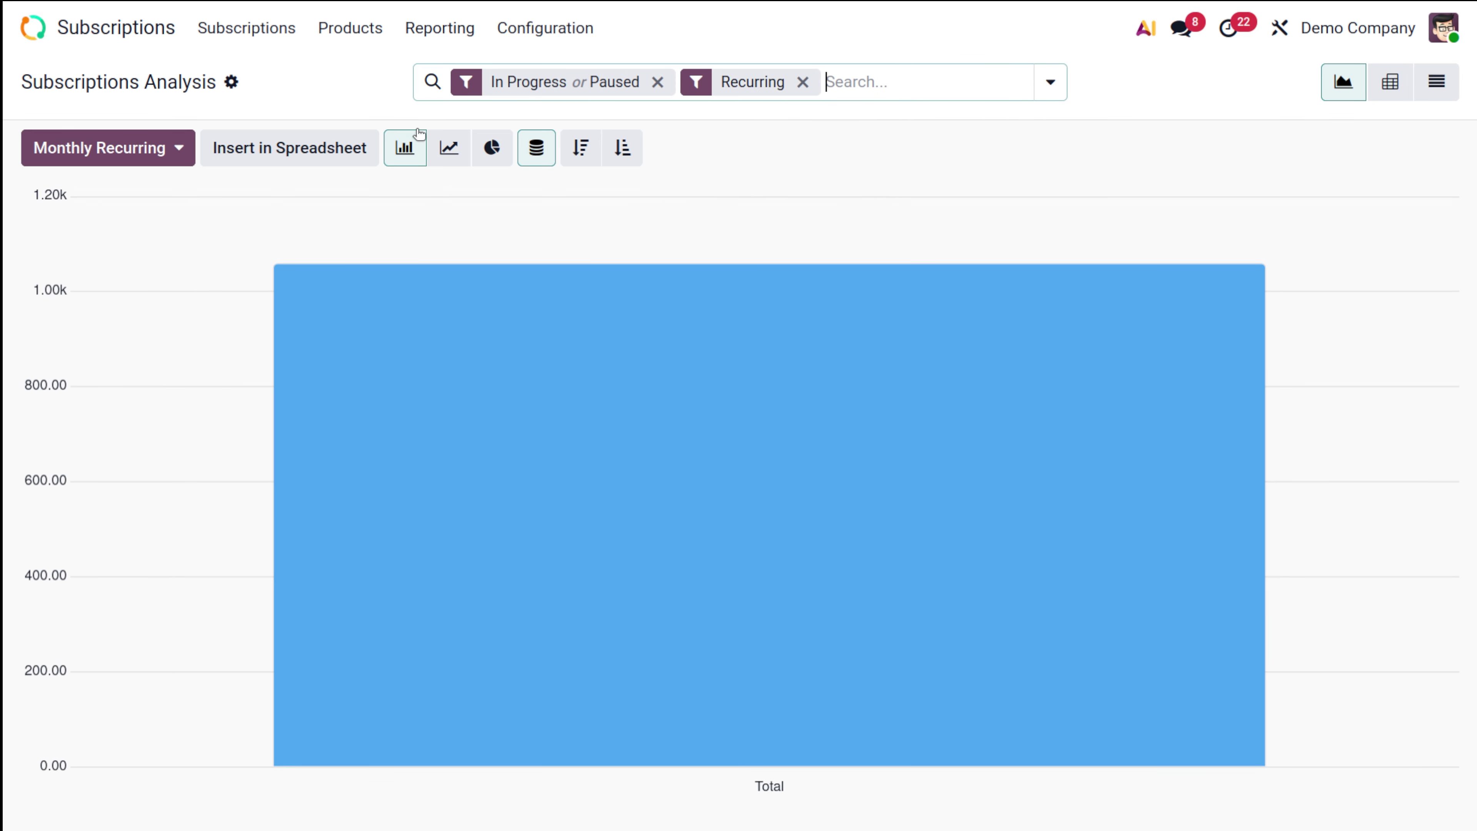
{"action": "left_click", "coordinate": [436, 29]}
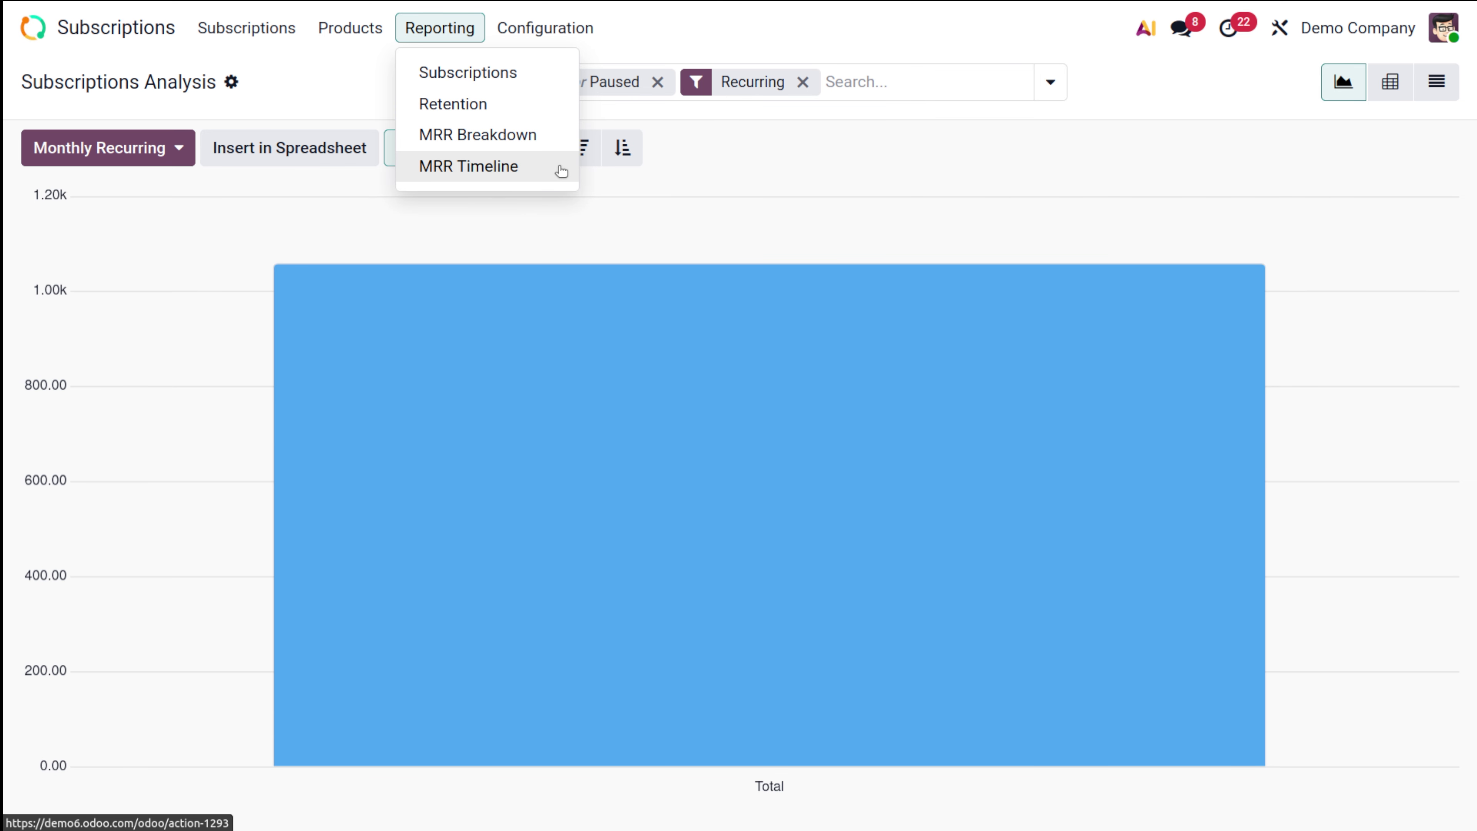
{"action": "left_click", "coordinate": [302, 97]}
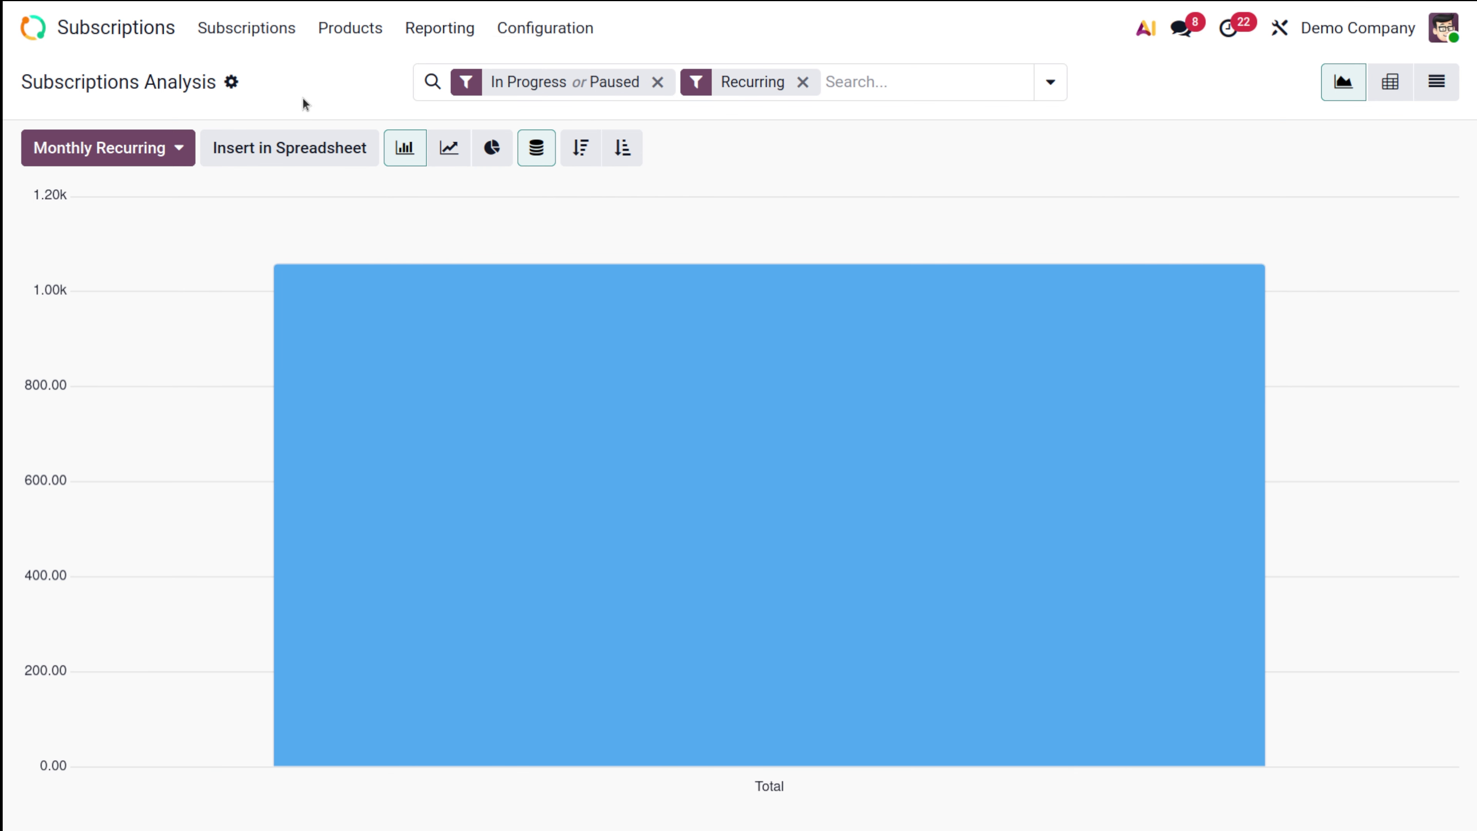